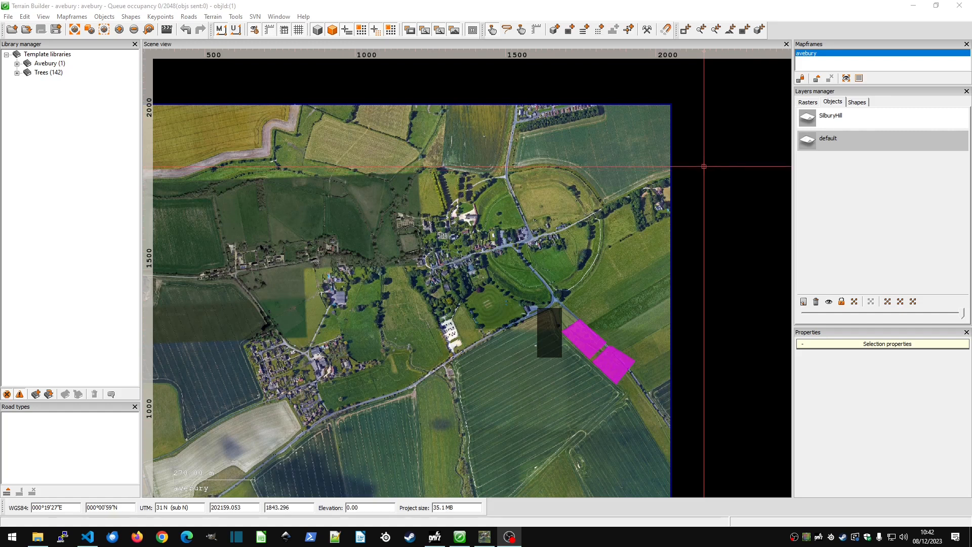
# Step: Look over the my_surfacemask.png and my_satmap.png images in the gtt_export folder
pyautogui.click(39, 537)
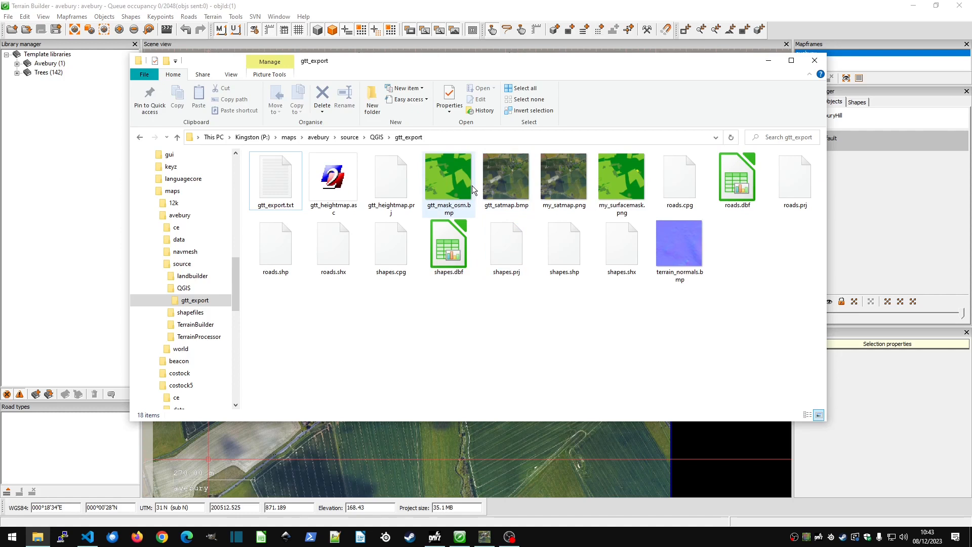
pyautogui.click(618, 172)
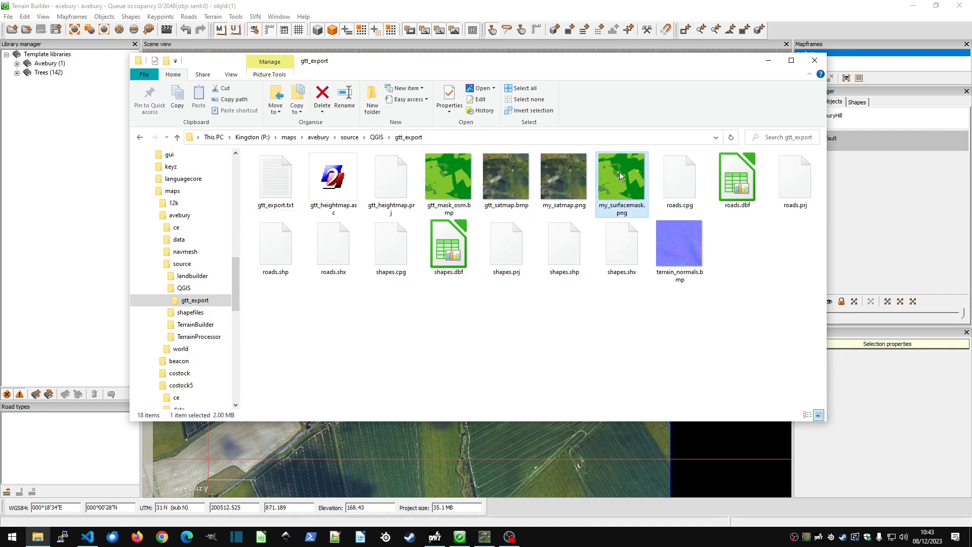
pyautogui.click(567, 177)
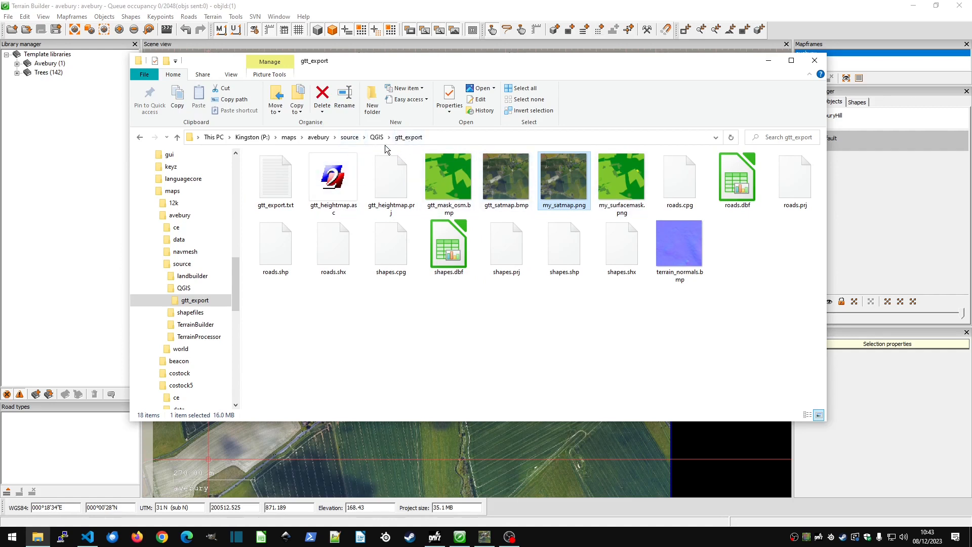
# Step: Switch to Terrain Builder, show the raster layers and bring up the options for my_satmap.png
pyautogui.hotkey('alt', 'Tab')
pyautogui.click(807, 116)
pyautogui.click(808, 102)
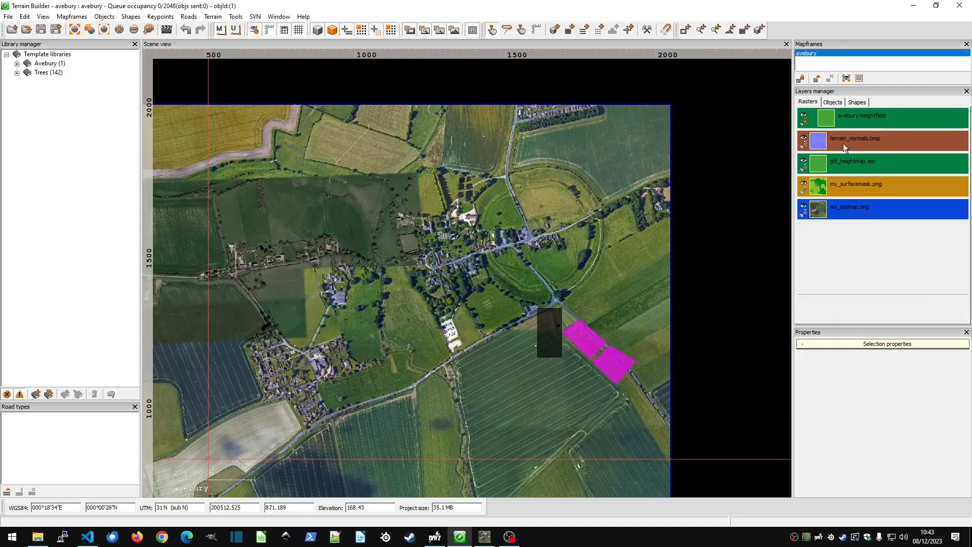
pyautogui.rightClick(856, 210)
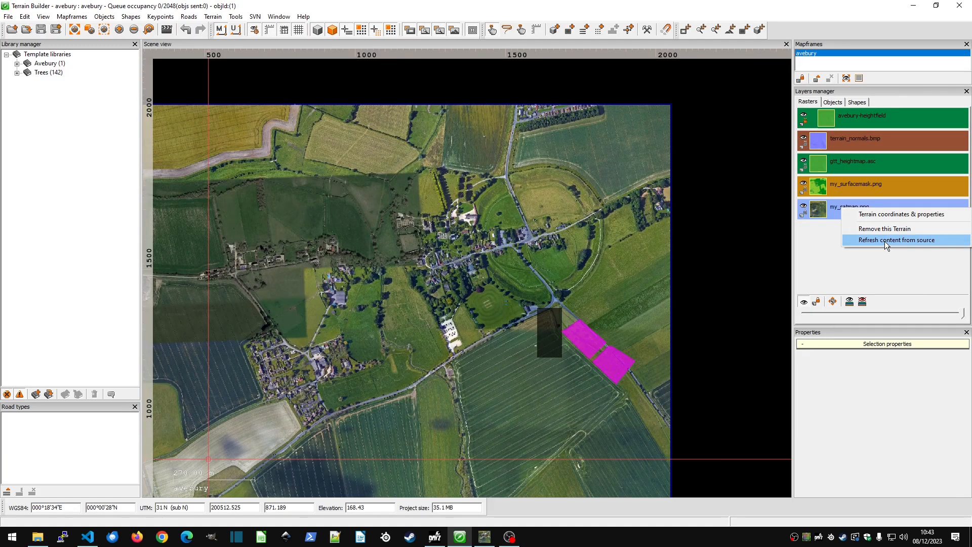
# Step: Look up the GIMP satmap file in the avebury source folder and switch to GIMP, where it is open
pyautogui.click(37, 538)
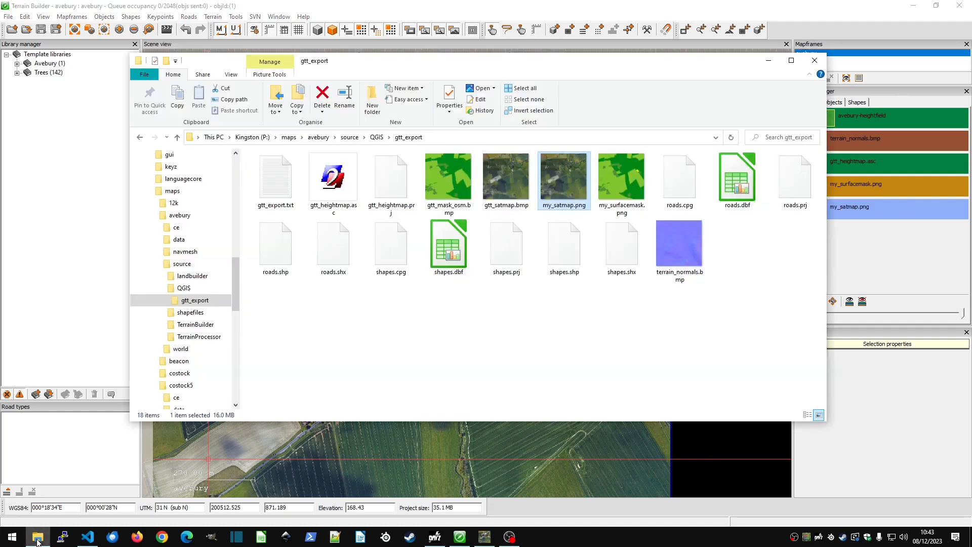
pyautogui.click(350, 138)
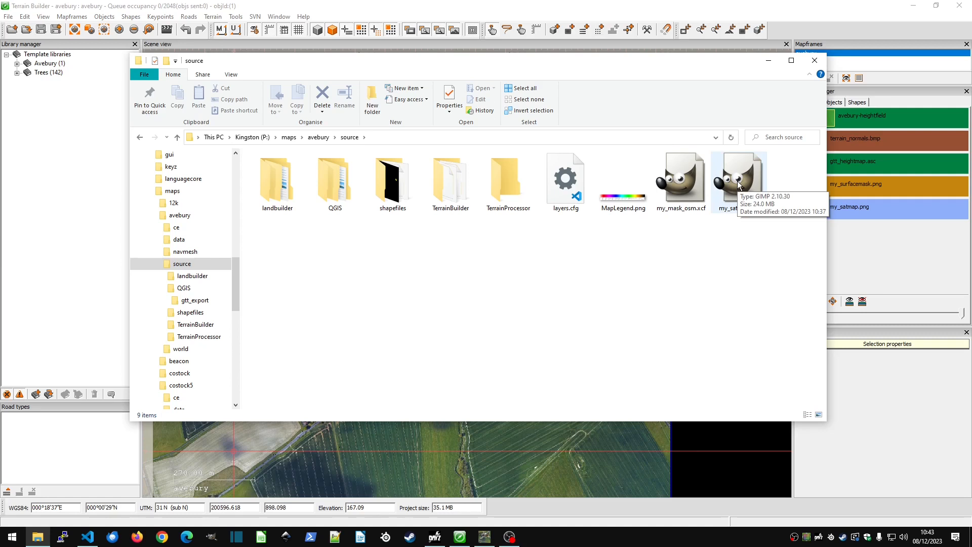
pyautogui.click(485, 537)
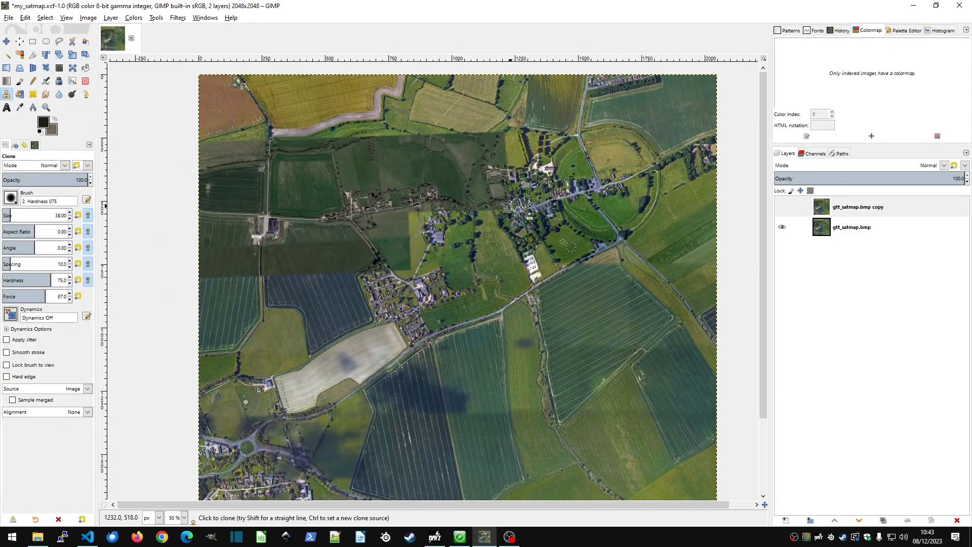
# Step: Compare the edited and original satellite images around the stone circle, leaving the "gtt_satmap.bmp copy" layer visible
pyautogui.keyDown('ctrl'); pyautogui.scroll(2, 574, 207); pyautogui.keyUp('ctrl')
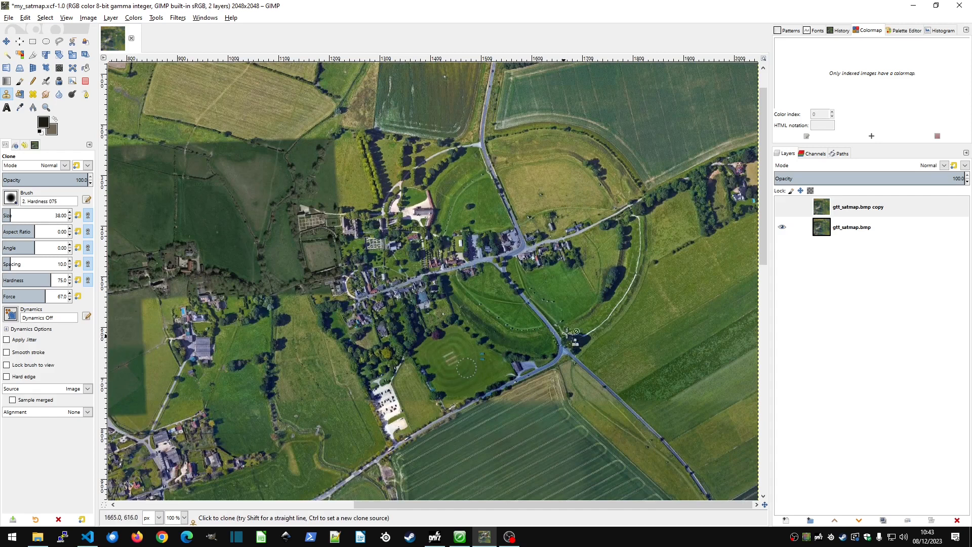
pyautogui.moveTo(630, 280); pyautogui.dragTo(600, 264, button='middle')
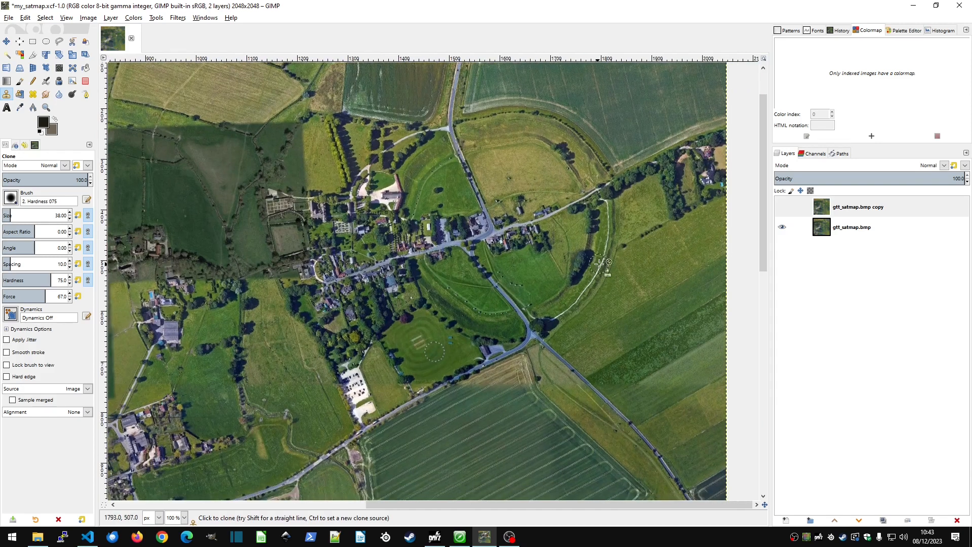
pyautogui.keyDown('ctrl'); pyautogui.scroll(-1, 581, 258); pyautogui.keyUp('ctrl')
pyautogui.keyDown('ctrl'); pyautogui.scroll(1, 596, 246); pyautogui.keyUp('ctrl')
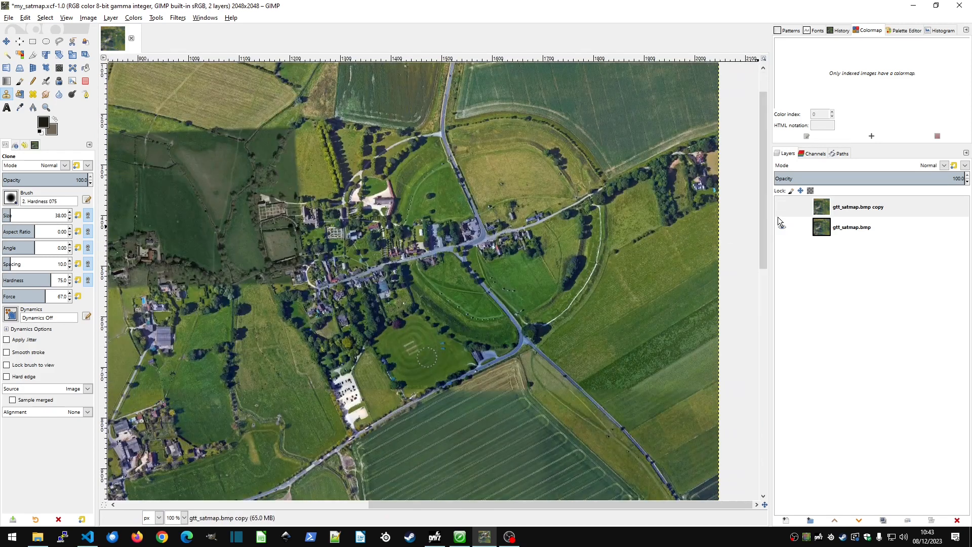
pyautogui.click(797, 207)
pyautogui.click(782, 207)
pyautogui.click(782, 209)
pyautogui.click(783, 208)
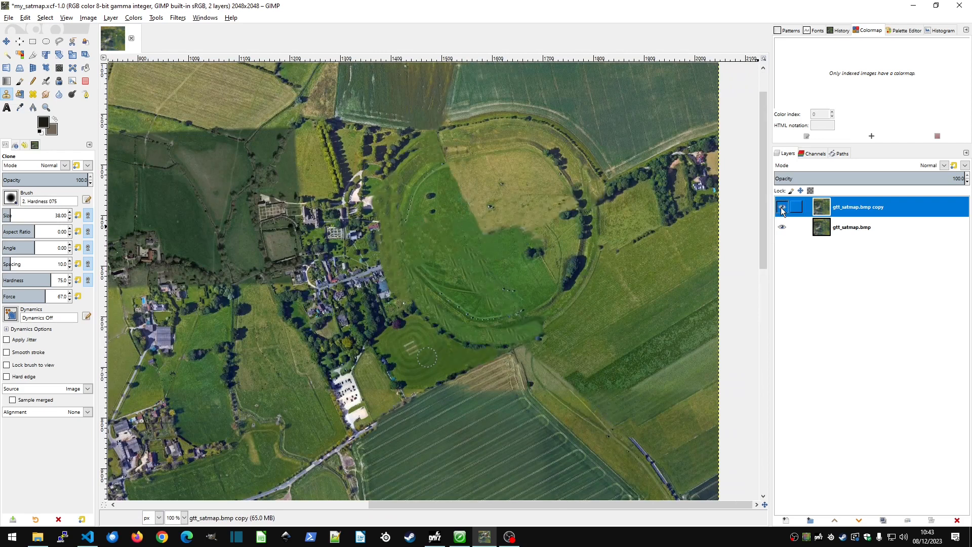
pyautogui.click(782, 208)
pyautogui.click(783, 209)
pyautogui.click(782, 208)
pyautogui.click(782, 209)
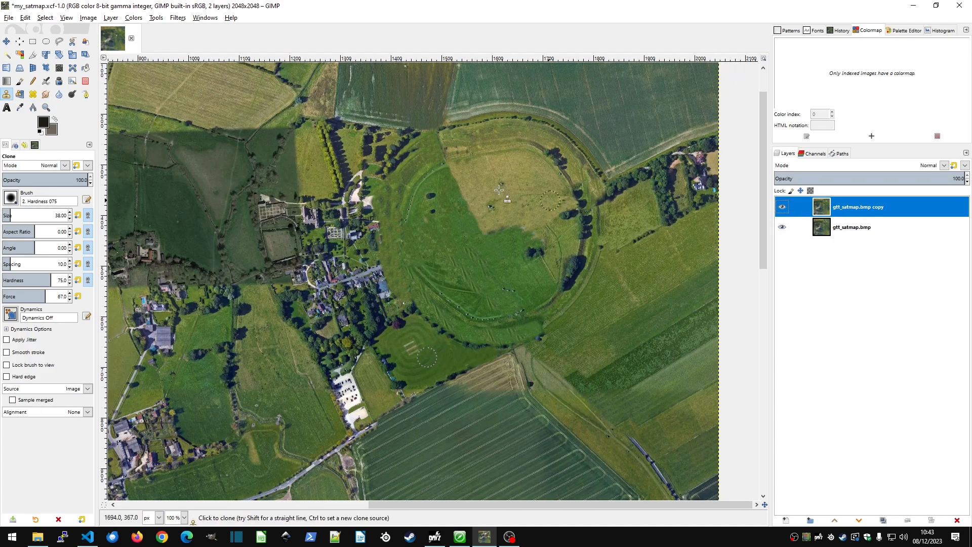
# Step: Save my_satmap.xcf and export the image over my_satmap.png in the gtt_export folder with the existing PNG options
pyautogui.click(8, 17)
pyautogui.click(21, 99)
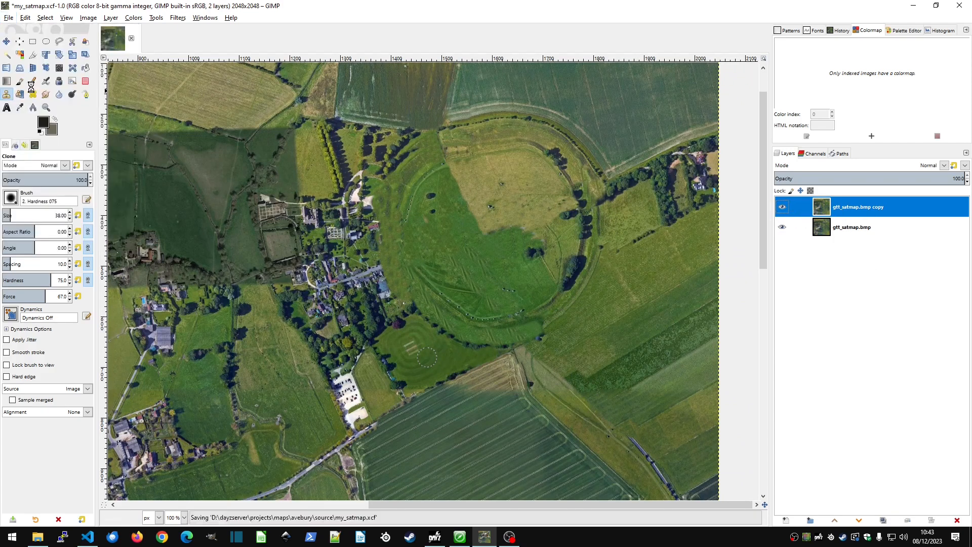
pyautogui.click(8, 17)
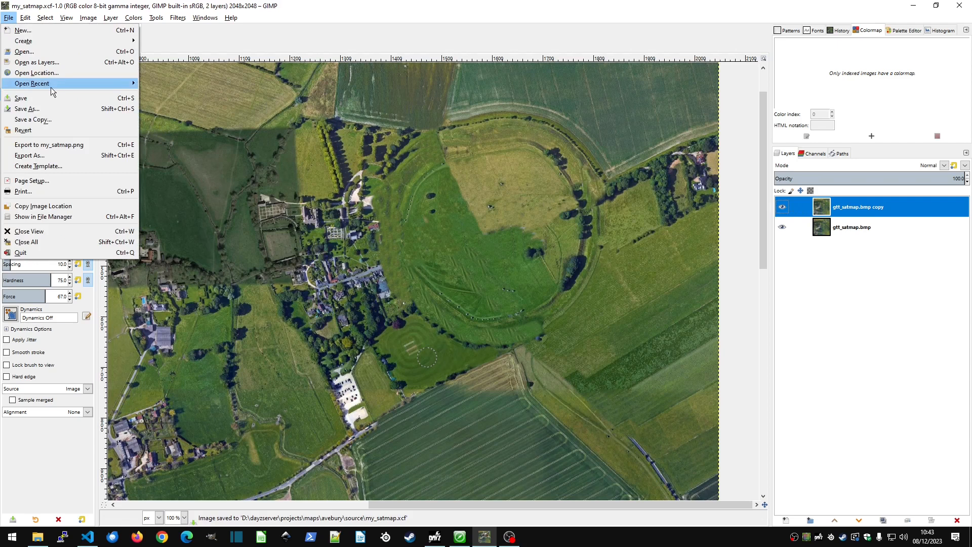
pyautogui.click(66, 156)
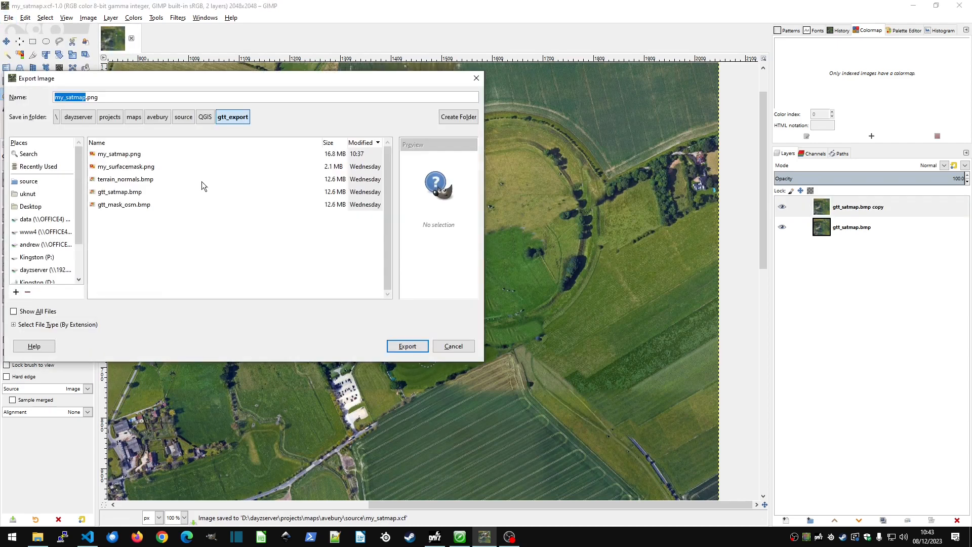
pyautogui.doubleClick(131, 156)
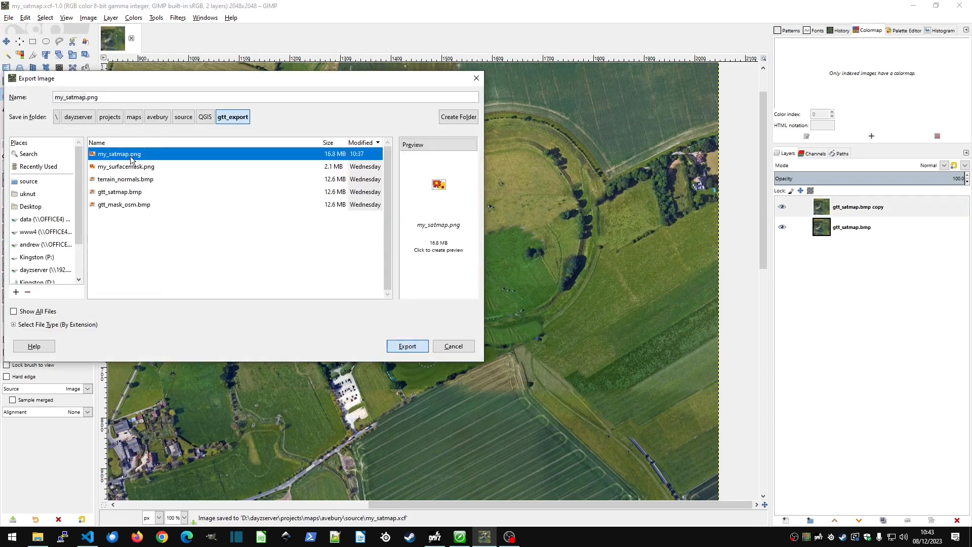
pyautogui.click(283, 266)
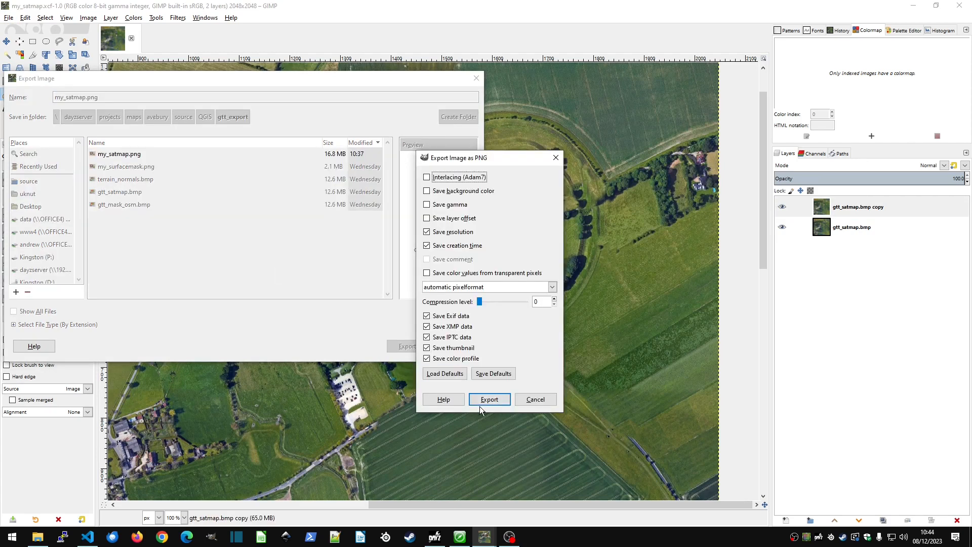
pyautogui.click(483, 403)
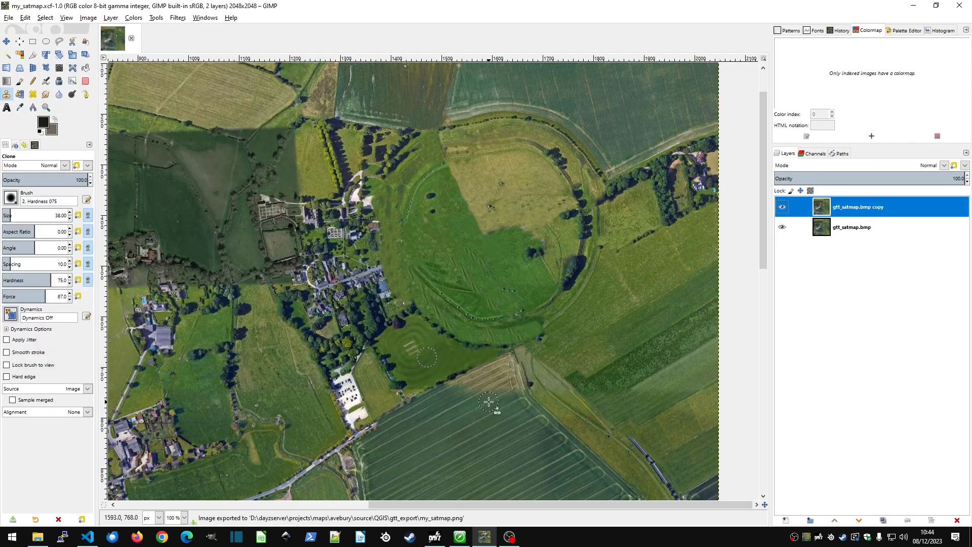
# Step: Switch to Terrain Builder and refresh the my_satmap.png raster from its source
pyautogui.click(460, 537)
pyautogui.rightClick(870, 212)
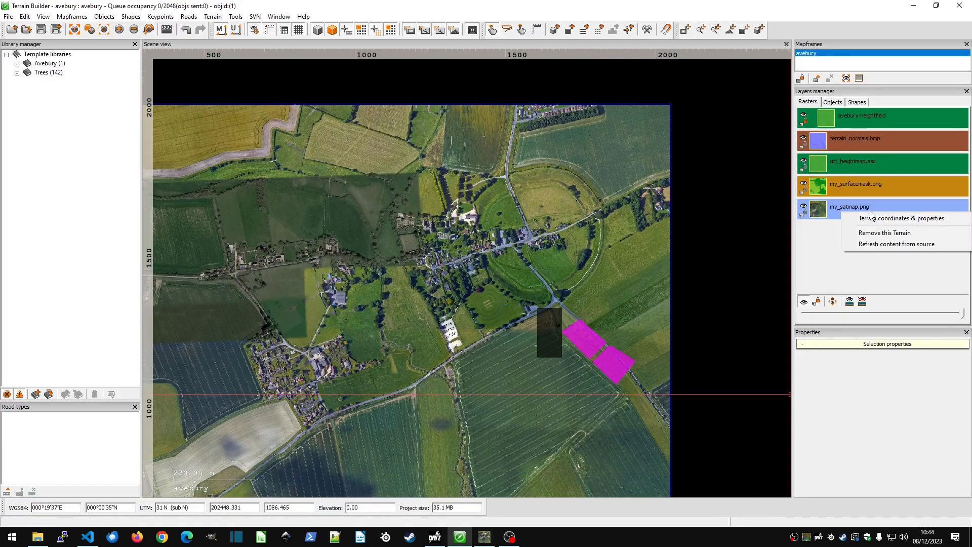
pyautogui.click(898, 245)
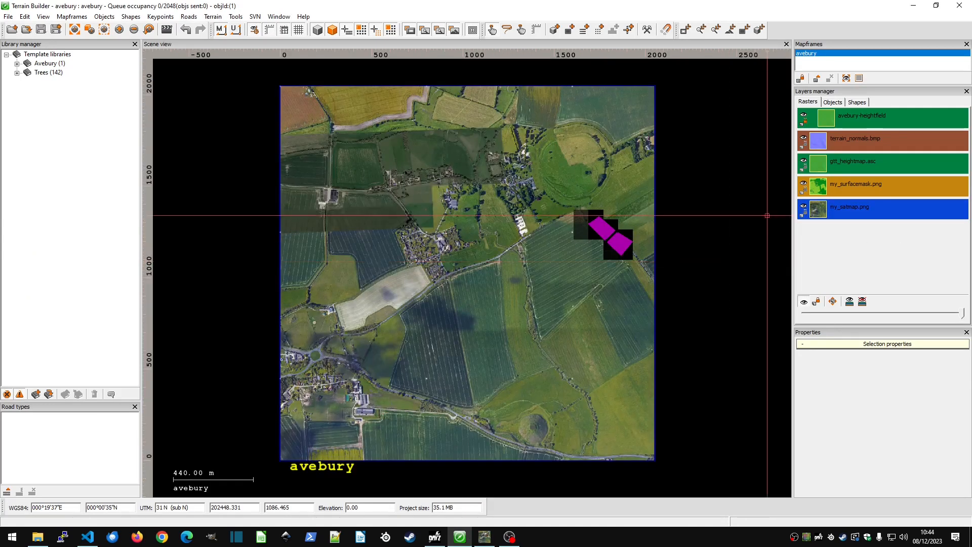
# Step: Inspect the satellite map around the stone circle and save the project
pyautogui.scroll(3, 555, 147)
pyautogui.scroll(2, 554, 147)
pyautogui.scroll(-4, 549, 137)
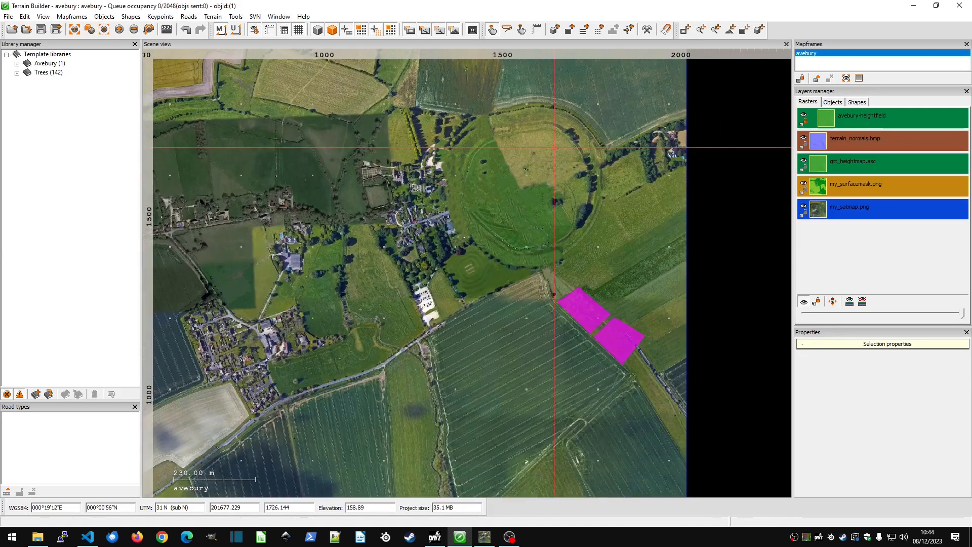
pyautogui.scroll(-2, 545, 124)
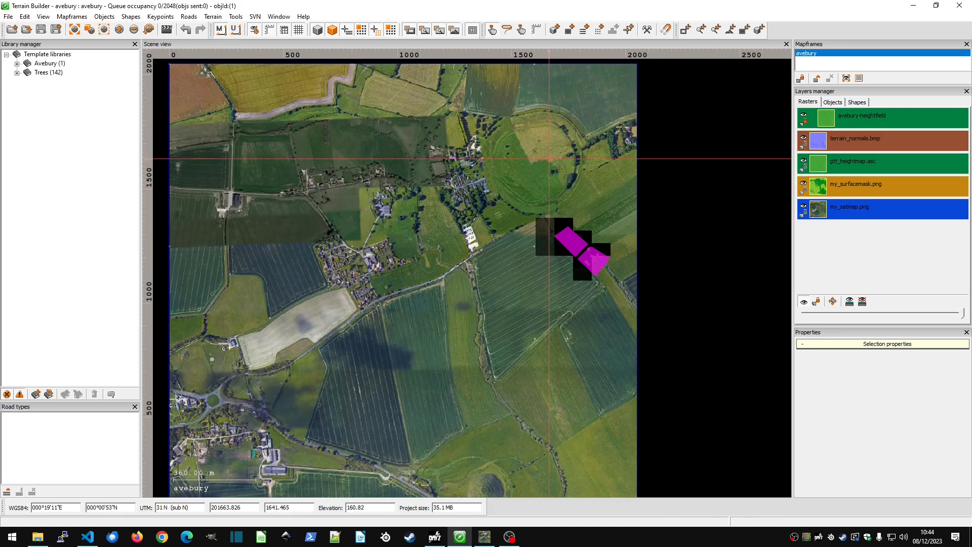
pyautogui.click(44, 31)
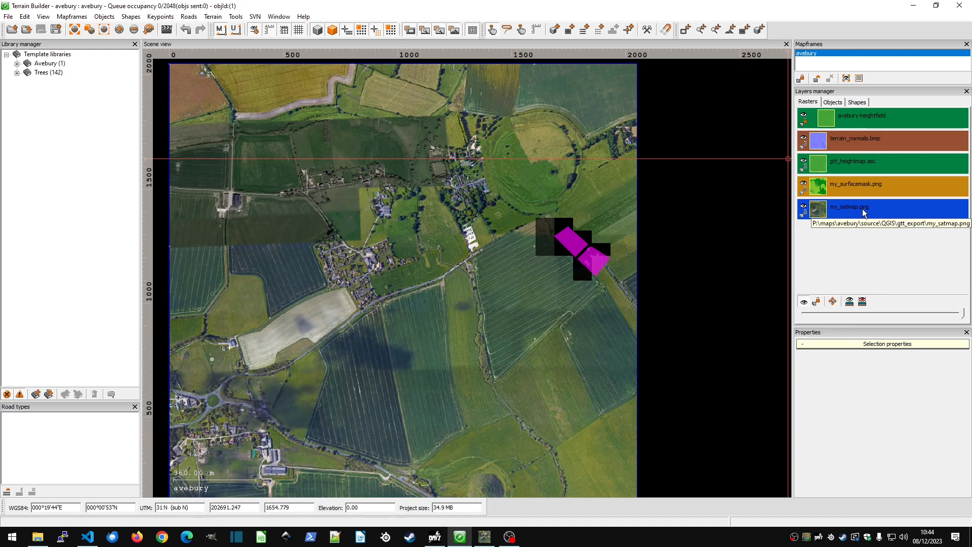
# Step: Move gtt_heightmap.asc below my_satmap.png in the raster layer order and inspect the heightmap across the terrain
pyautogui.click(872, 184)
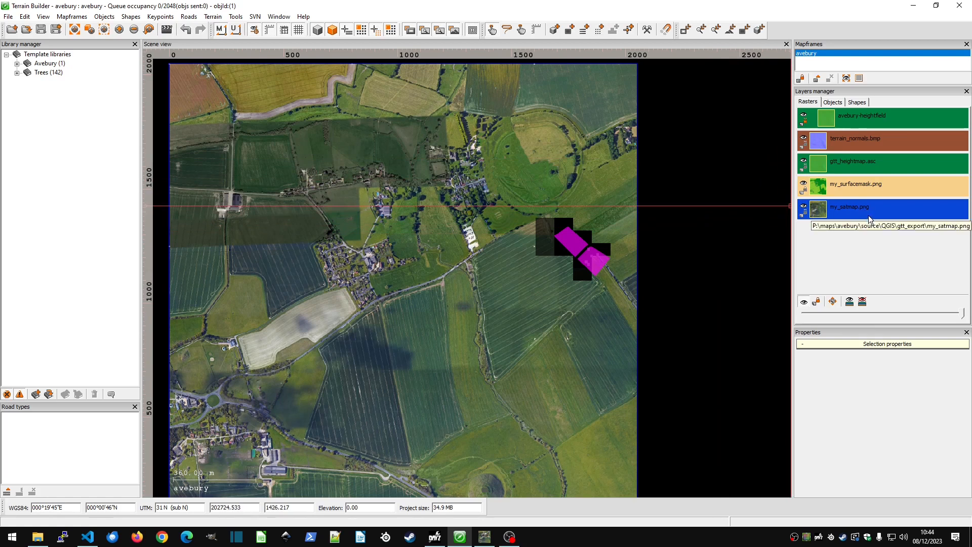
pyautogui.click(871, 161)
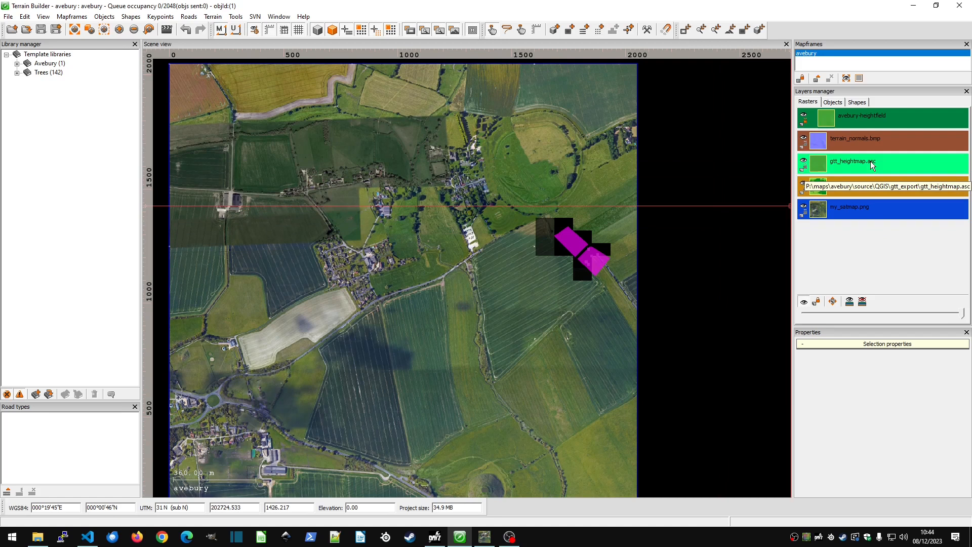
pyautogui.moveTo(871, 166); pyautogui.dragTo(879, 219)
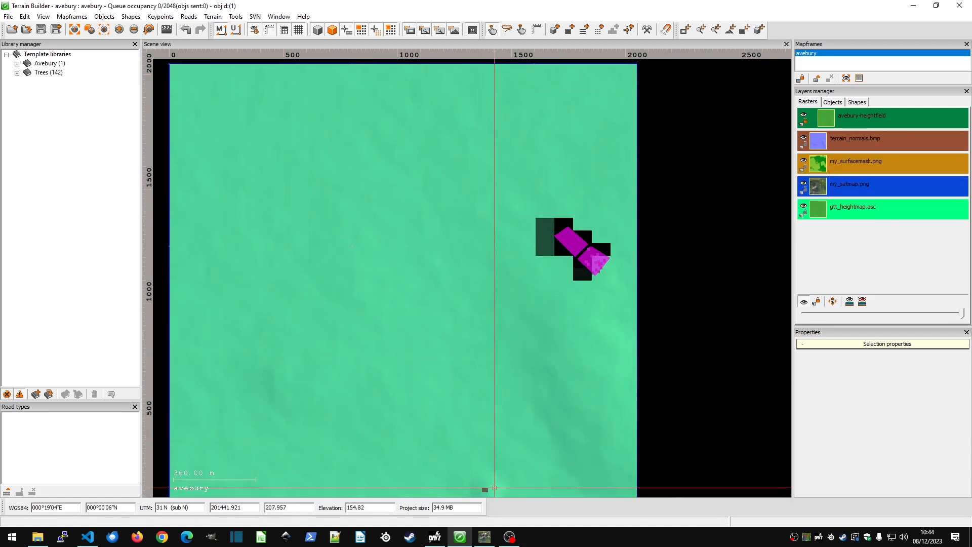
pyautogui.scroll(-1, 484, 473)
pyautogui.scroll(5, 478, 465)
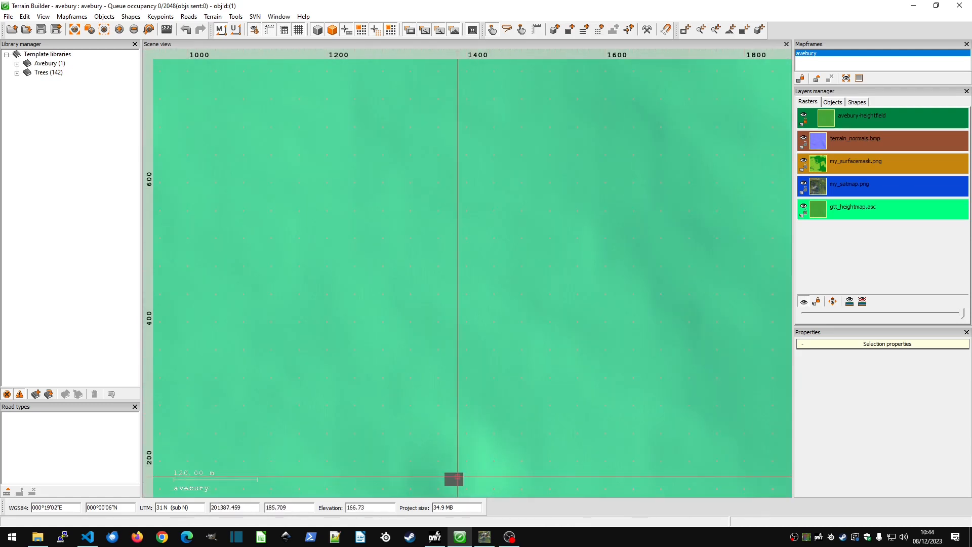
pyautogui.scroll(-5, 455, 471)
pyautogui.moveTo(375, 314); pyautogui.dragTo(475, 287, button='middle')
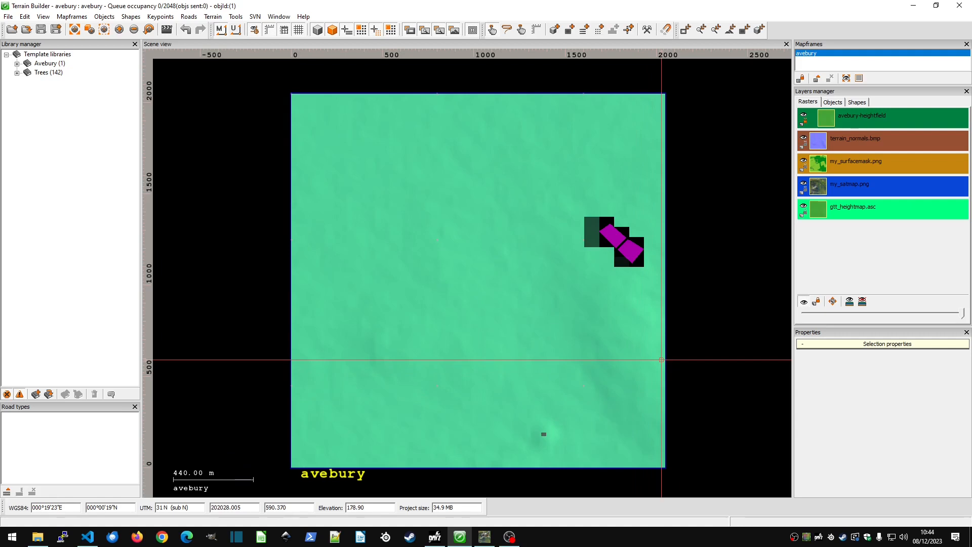
# Step: Move my_satmap.png below gtt_heightmap.asc in the raster layer order and inspect the stone circle area
pyautogui.moveTo(878, 184); pyautogui.dragTo(883, 237)
pyautogui.scroll(2, 604, 146)
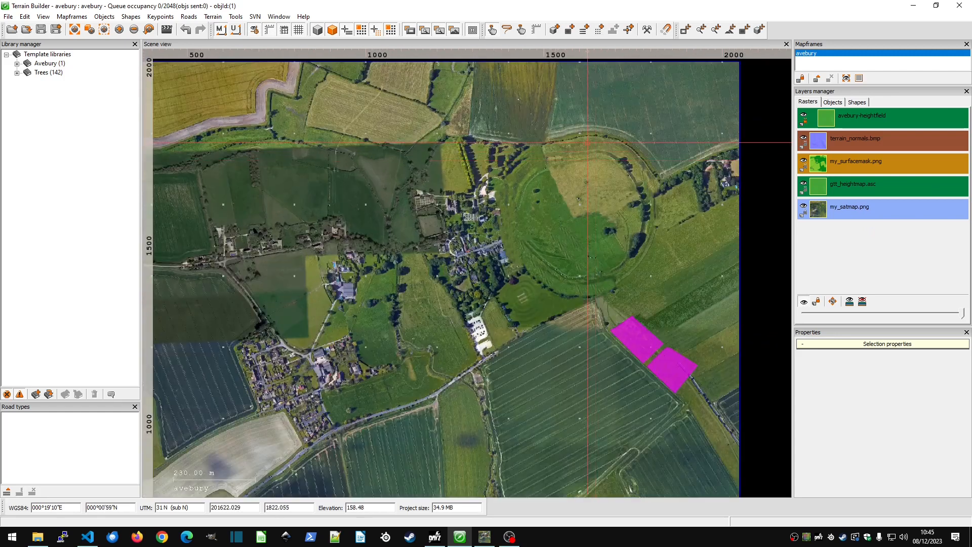
# Step: Launch the Buldozer 3D preview and fly up to look down over the Avebury stone circle
pyautogui.click(167, 29)
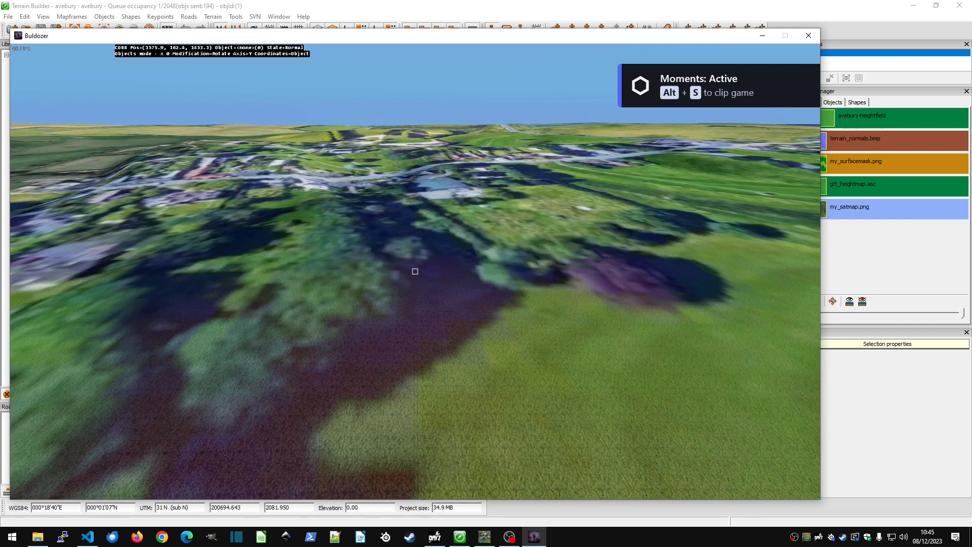
pyautogui.press('q')
pyautogui.press('KP_2')
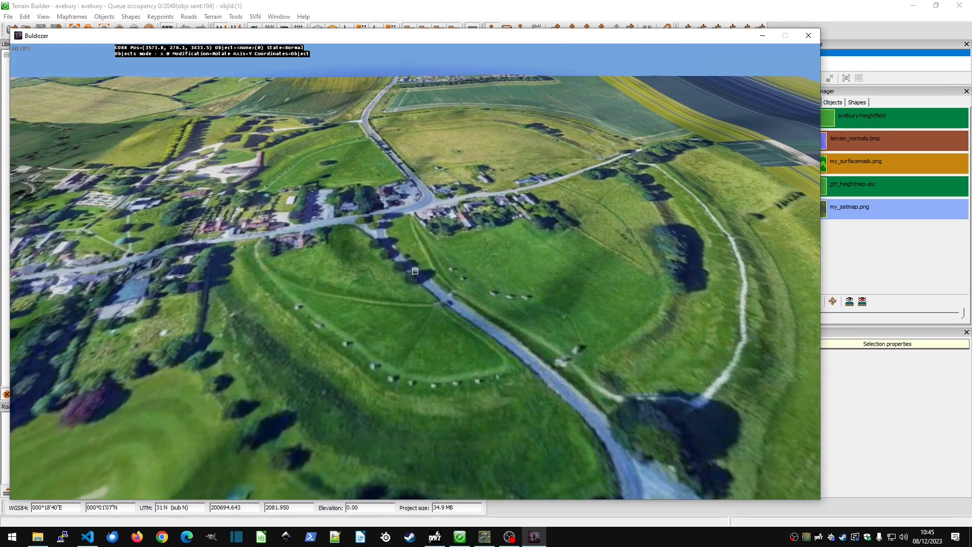
# Step: Switch Buldozer to the terrain brush near the road junction and set it to density 0.45, inner 5 and outer 9
pyautogui.press('Tab')
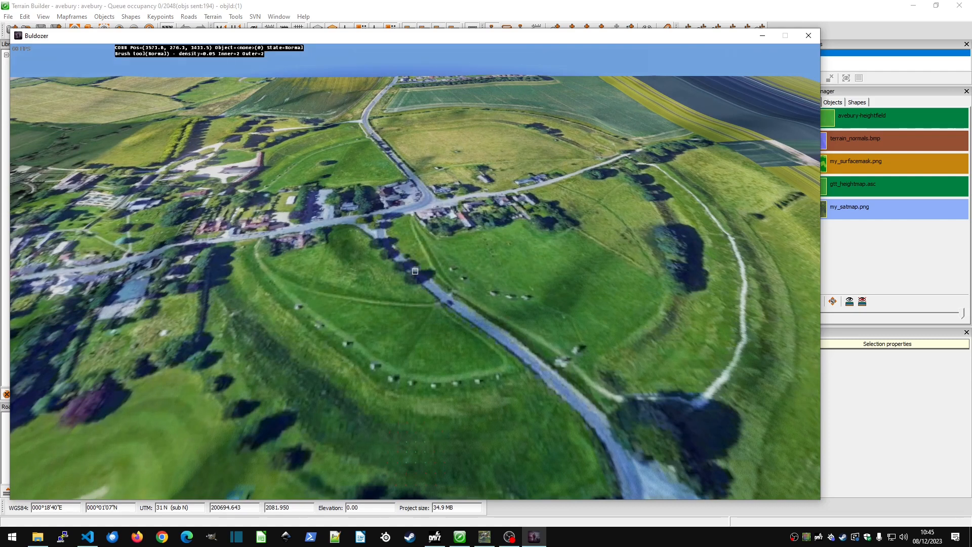
pyautogui.press('z')
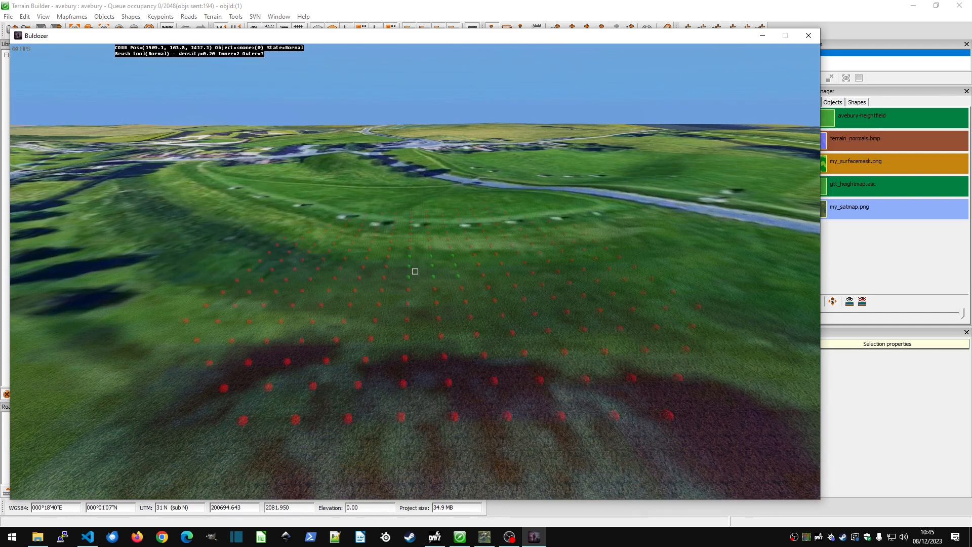
pyautogui.scroll(5, 415, 272)
pyautogui.press('a')
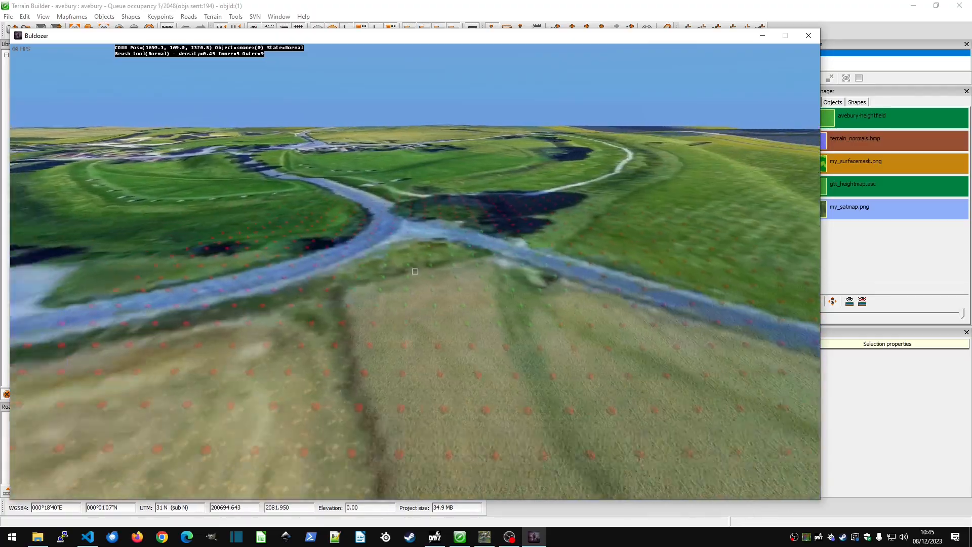
# Step: Raise a first pass of the bank around the Avebury stone circle with the terrain brush, starting beside the southern road junction
pyautogui.press('d')
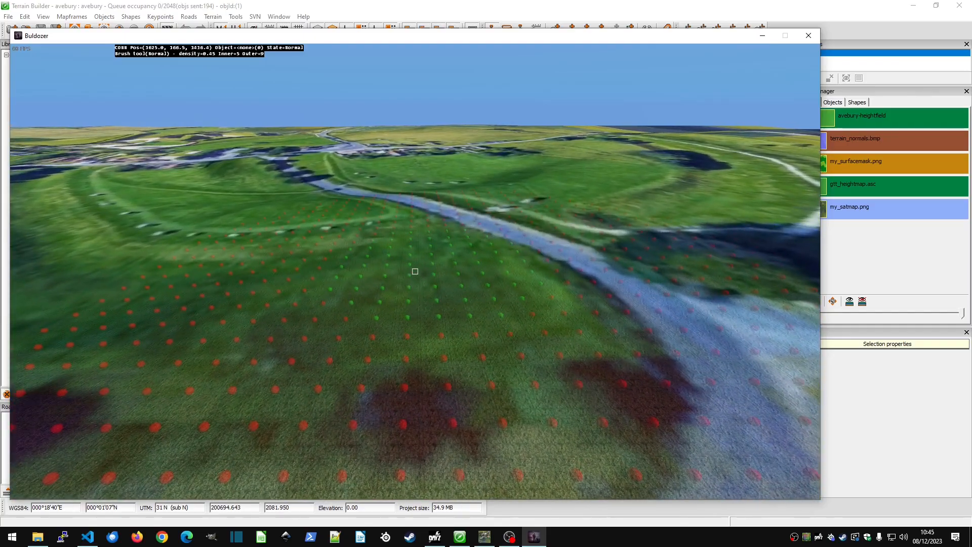
pyautogui.click(415, 271)
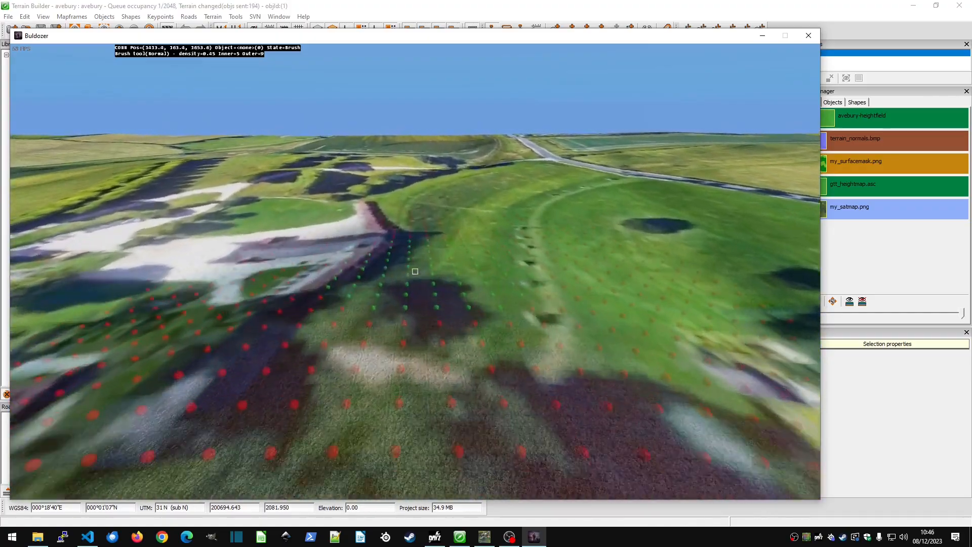
pyautogui.press('w')
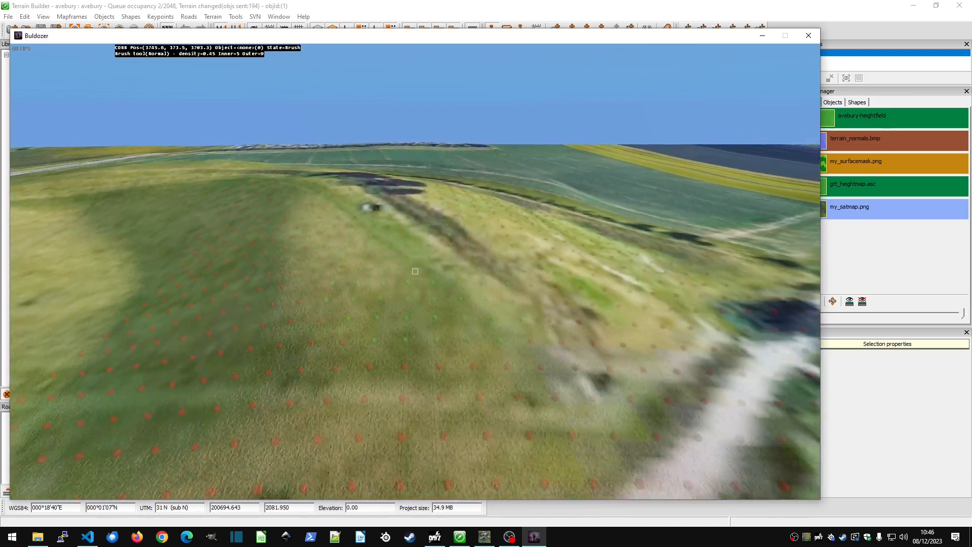
pyautogui.press('s')
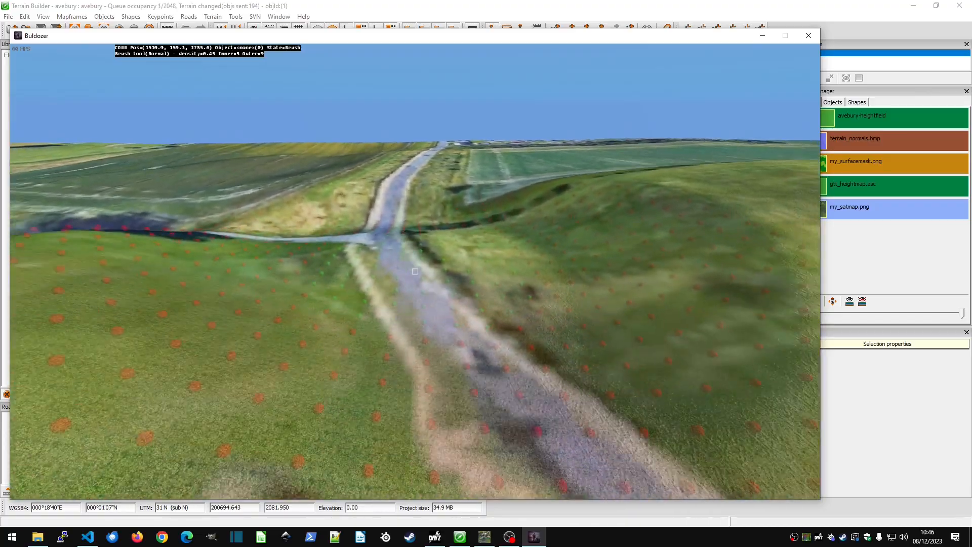
pyautogui.moveTo(415, 271); pyautogui.dragTo(415, 284)
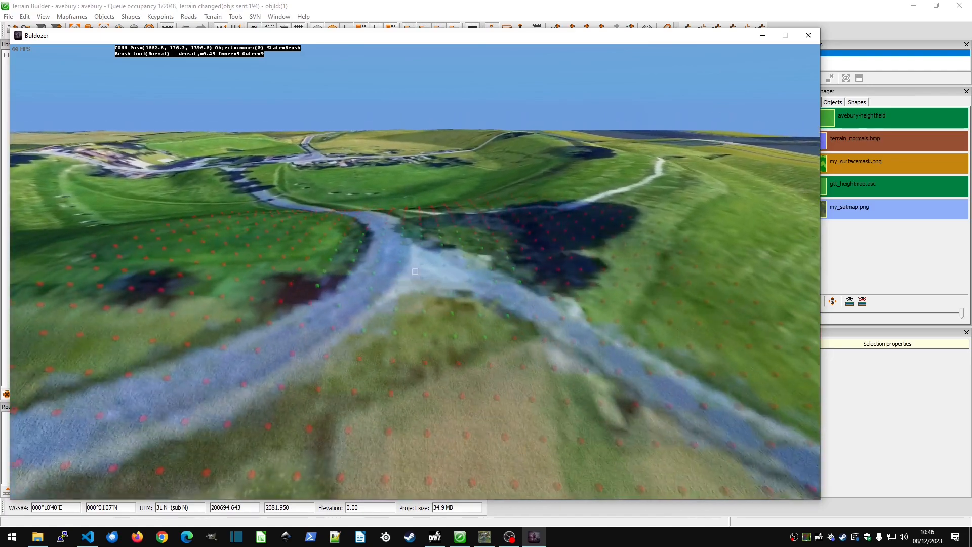
pyautogui.moveTo(415, 271); pyautogui.dragTo(415, 283)
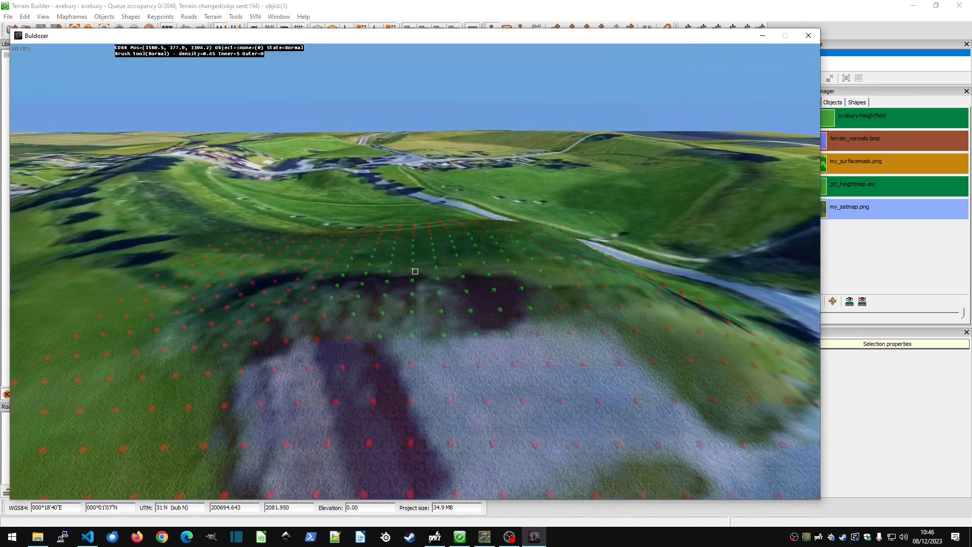
# Step: Build up the circle bank further along its southern, eastern and northern stretches with the terrain brush, skipping the road crossings
pyautogui.press('w')
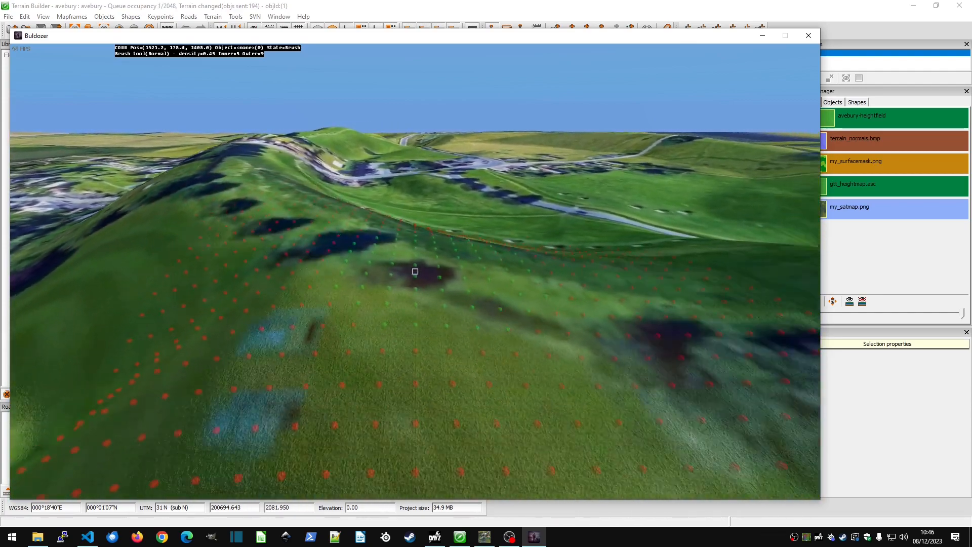
pyautogui.moveTo(415, 272); pyautogui.dragTo(415, 271)
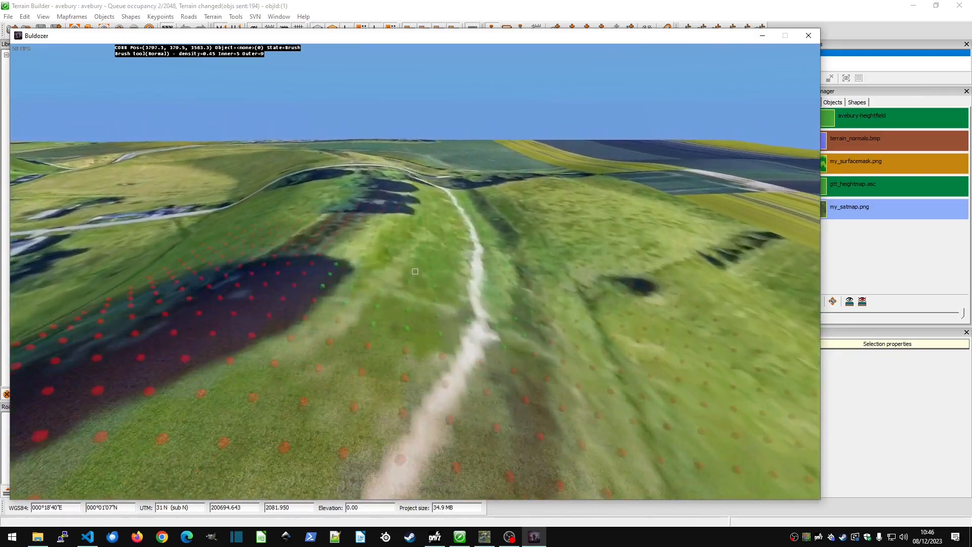
pyautogui.press('w')
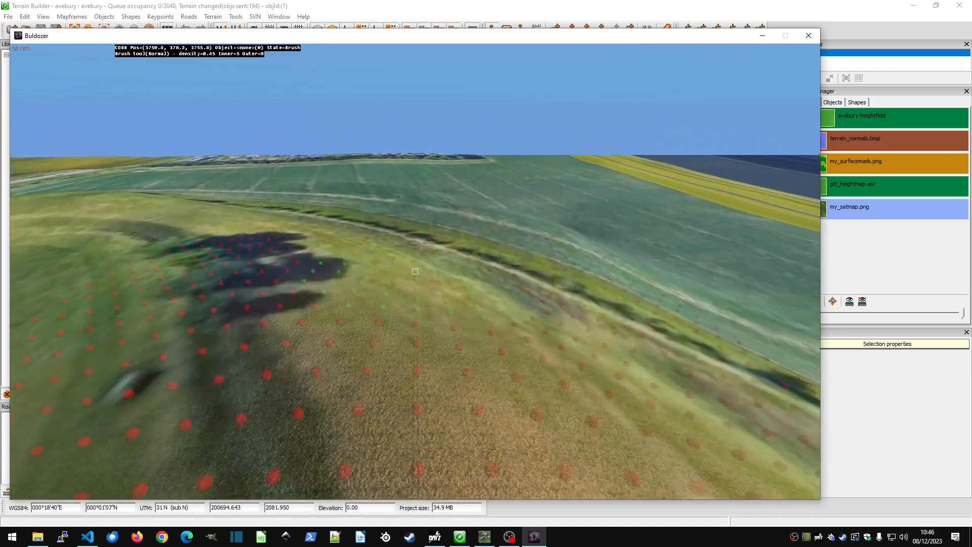
pyautogui.moveTo(416, 271); pyautogui.dragTo(415, 271)
pyautogui.press('s')
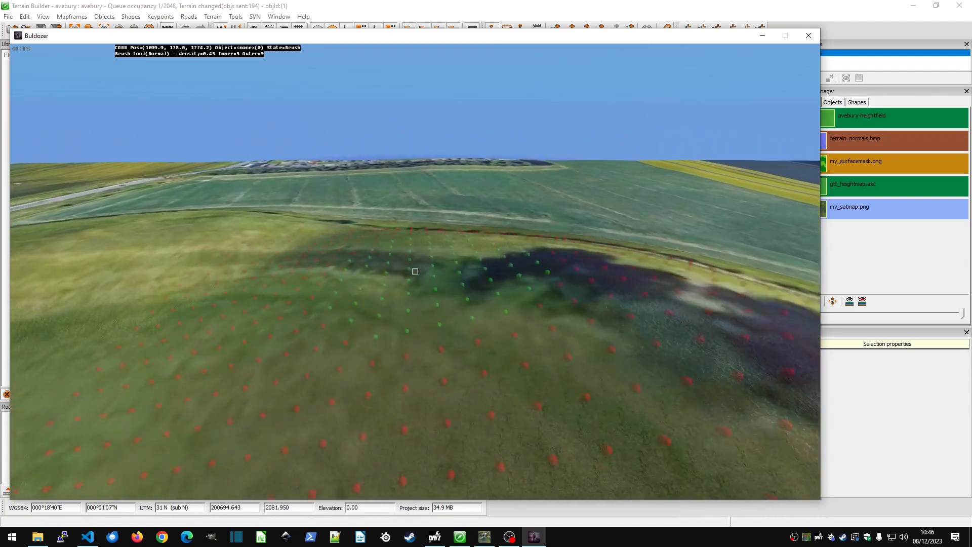
pyautogui.press('a')
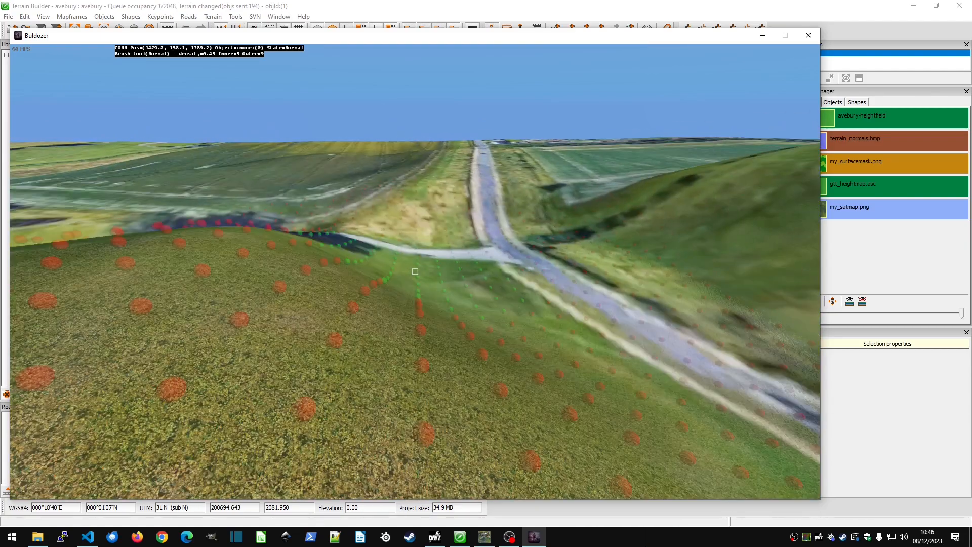
pyautogui.press('s')
pyautogui.press('a')
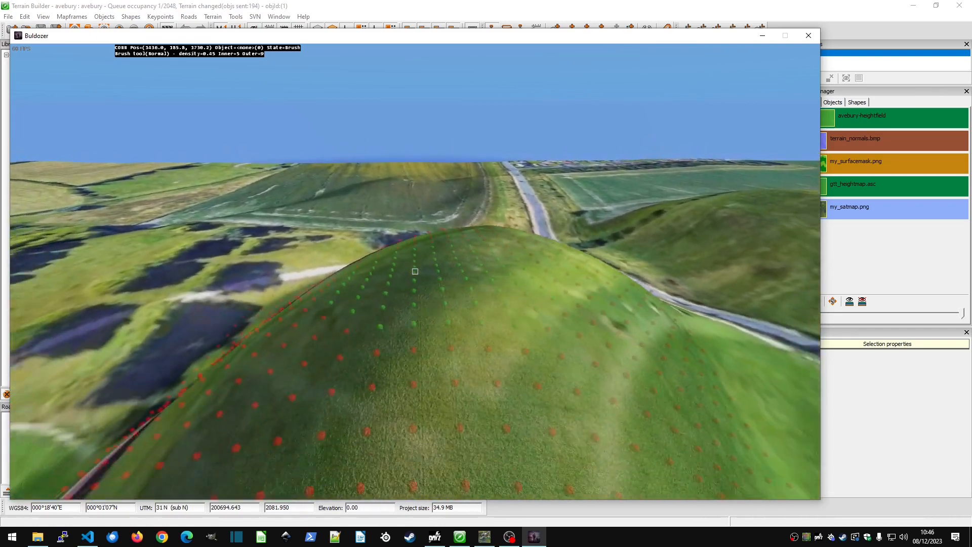
# Step: Raise the bank's western side, then its southern and eastern stretches again with the terrain brush, and inspect it from inside the circle
pyautogui.press('s')
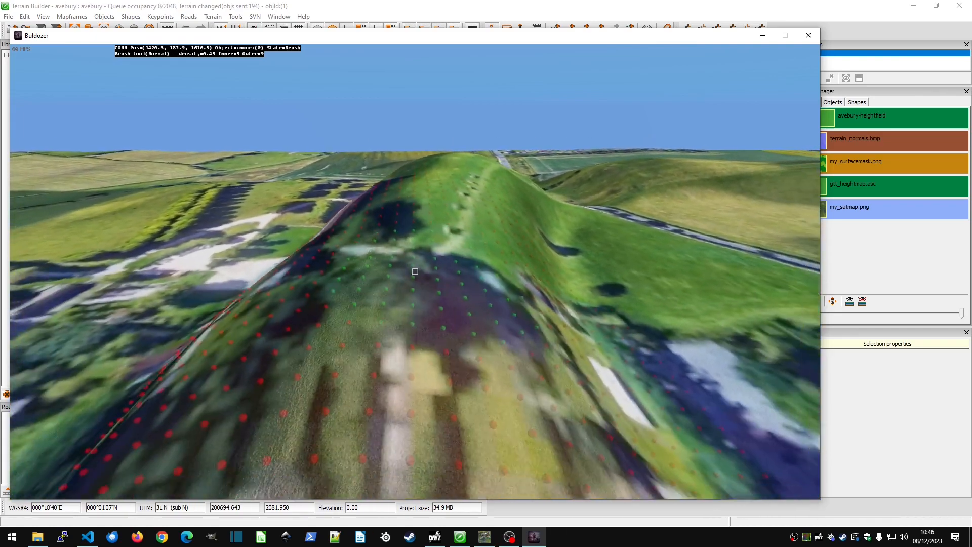
pyautogui.press('s')
pyautogui.press('d')
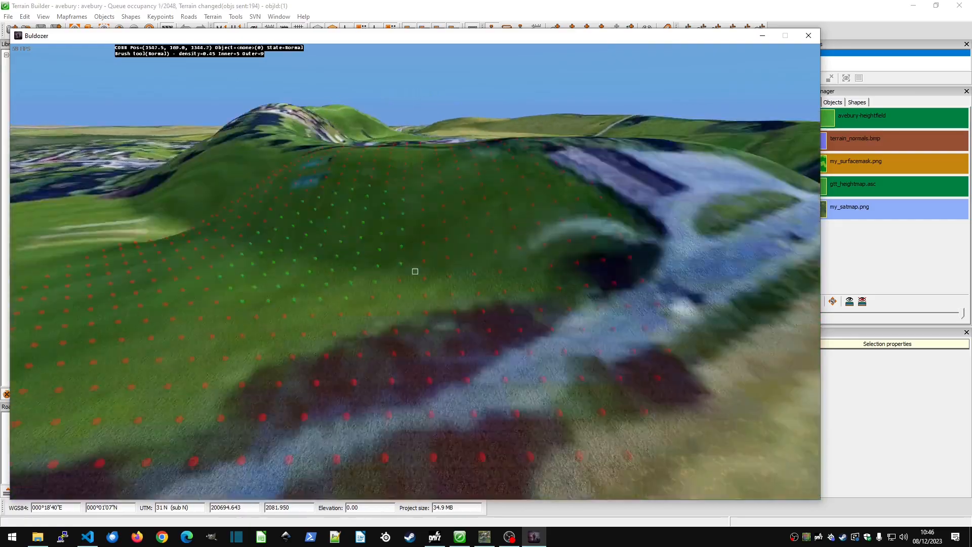
pyautogui.press('d')
pyautogui.press('w')
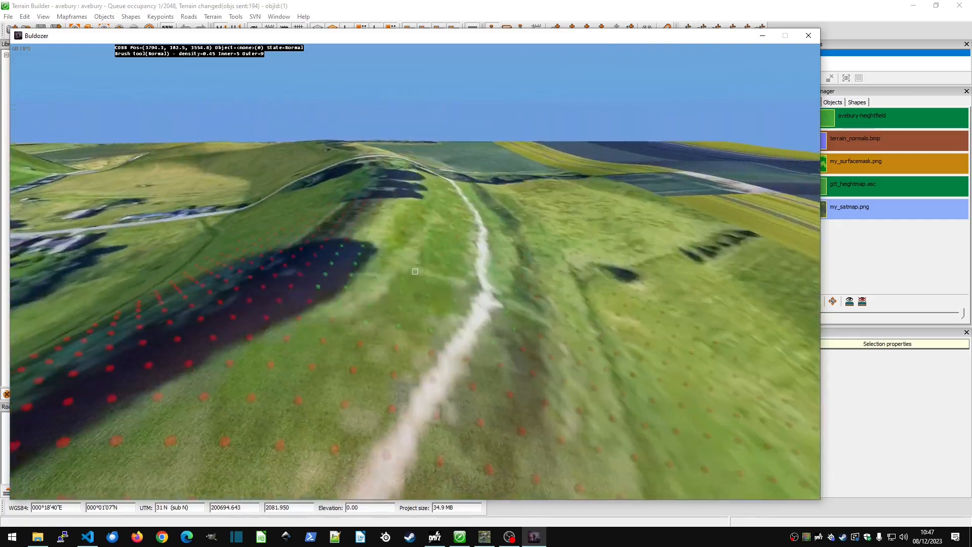
pyautogui.press('w')
pyautogui.click(415, 272)
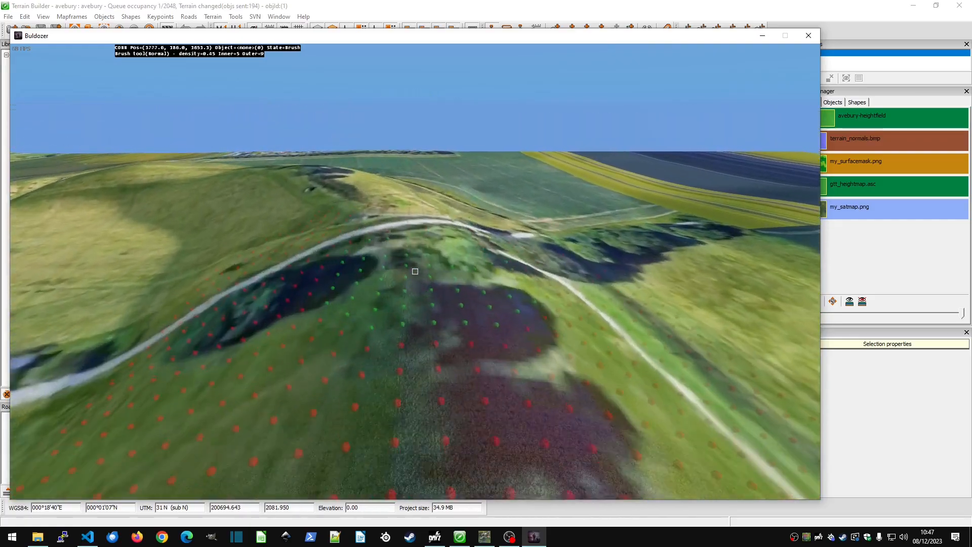
pyautogui.press('w')
pyautogui.press('a')
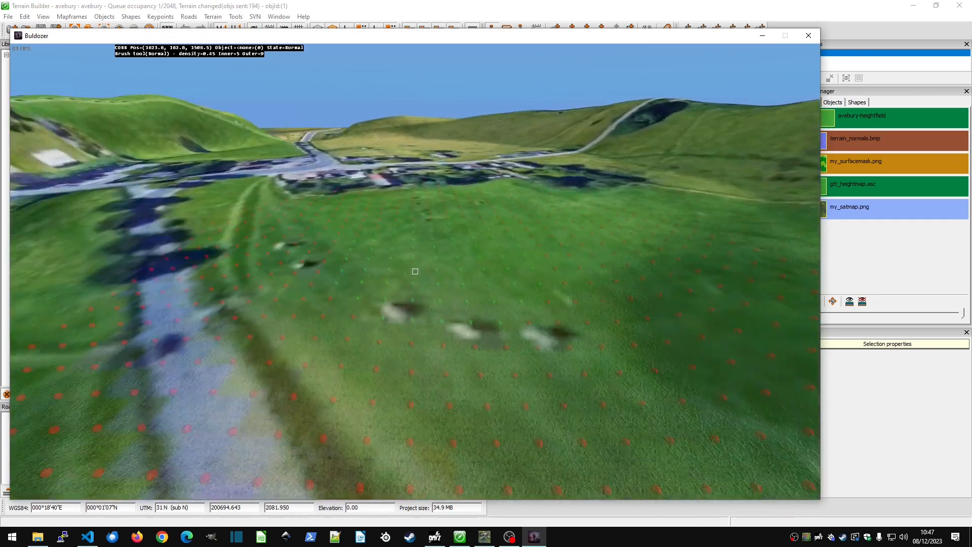
# Step: Leave the Buldozer view and switch back to Terrain Builder with the raster layers displayed
pyautogui.press('Escape')
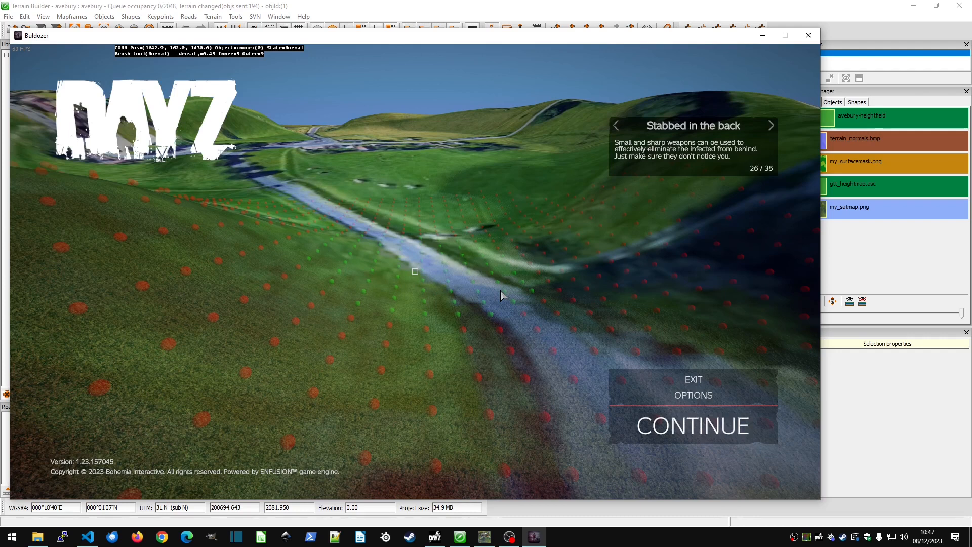
pyautogui.hotkey('alt', 'Tab')
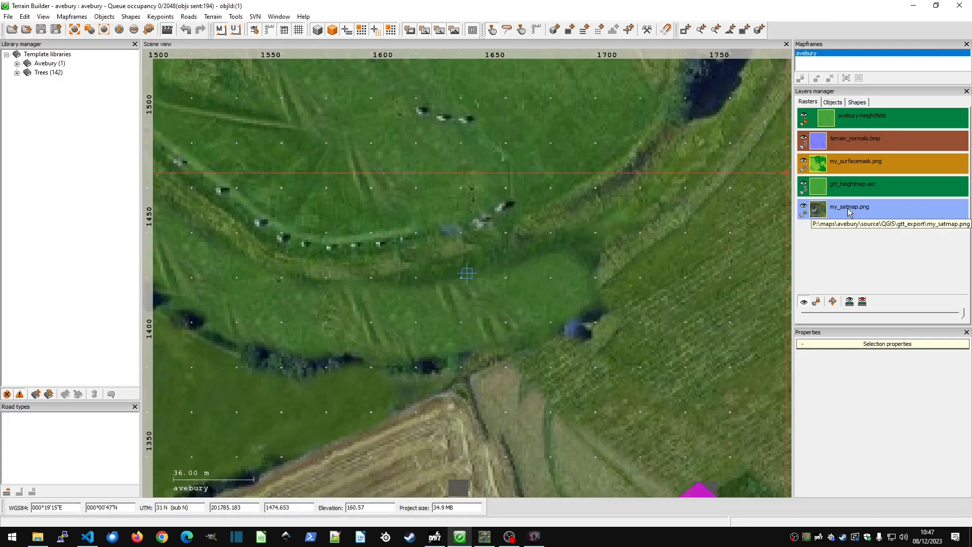
pyautogui.click(861, 102)
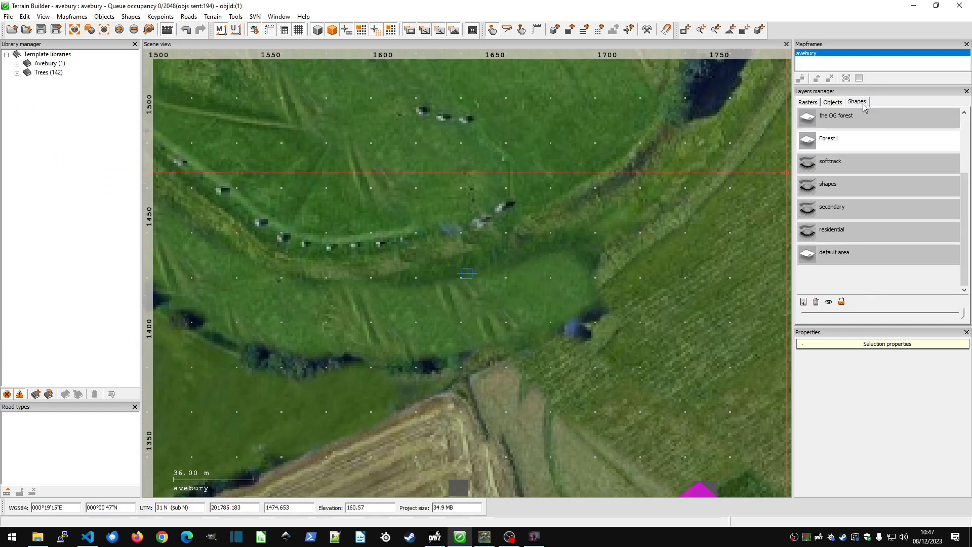
pyautogui.click(810, 103)
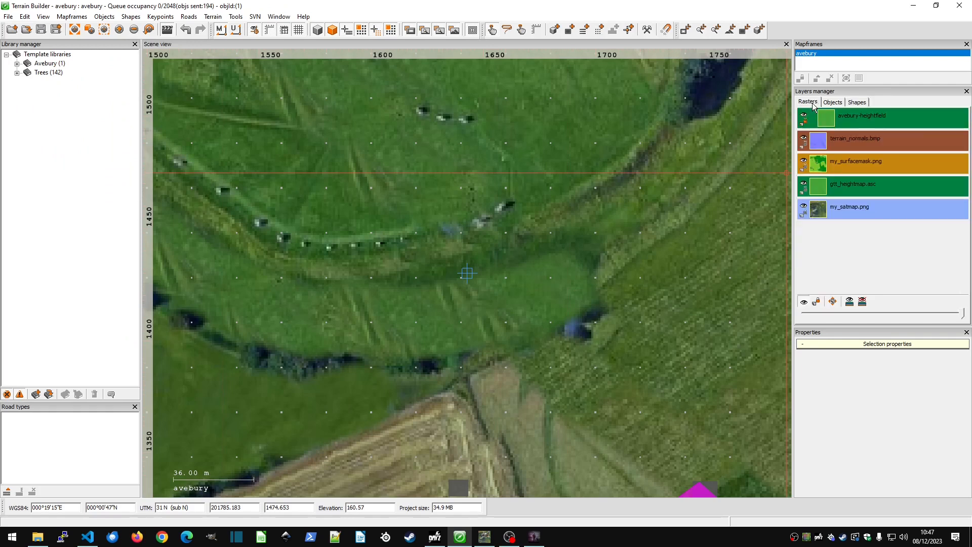
# Step: Export the sculpted terrain as an ASC file over the existing gtt_heightmap.asc in the avebury source\QGIS\gtt_export folder
pyautogui.click(9, 18)
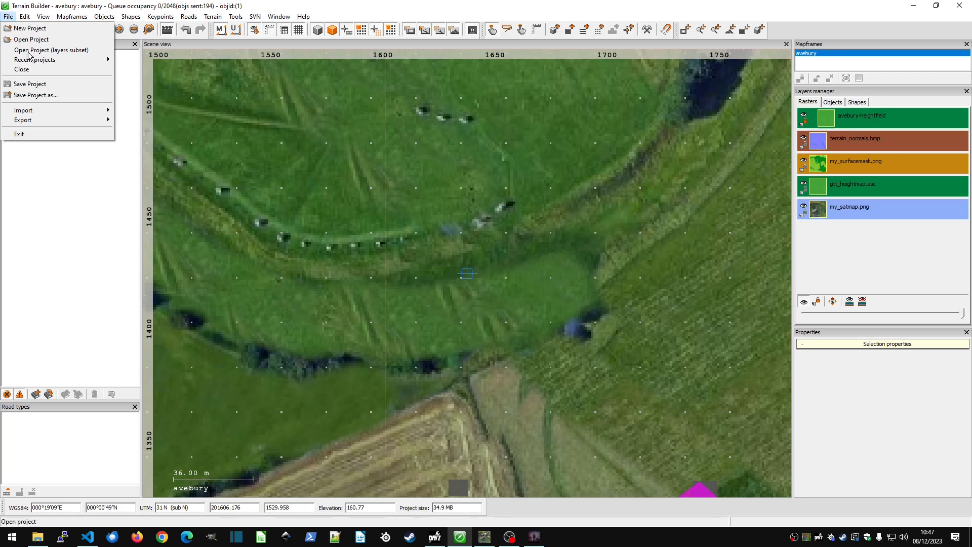
pyautogui.moveTo(76, 120)
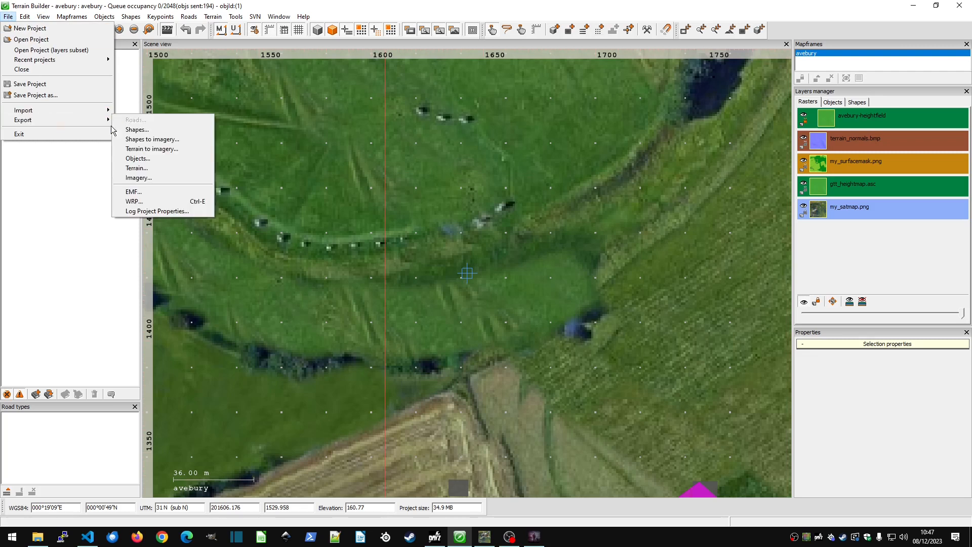
pyautogui.click(160, 170)
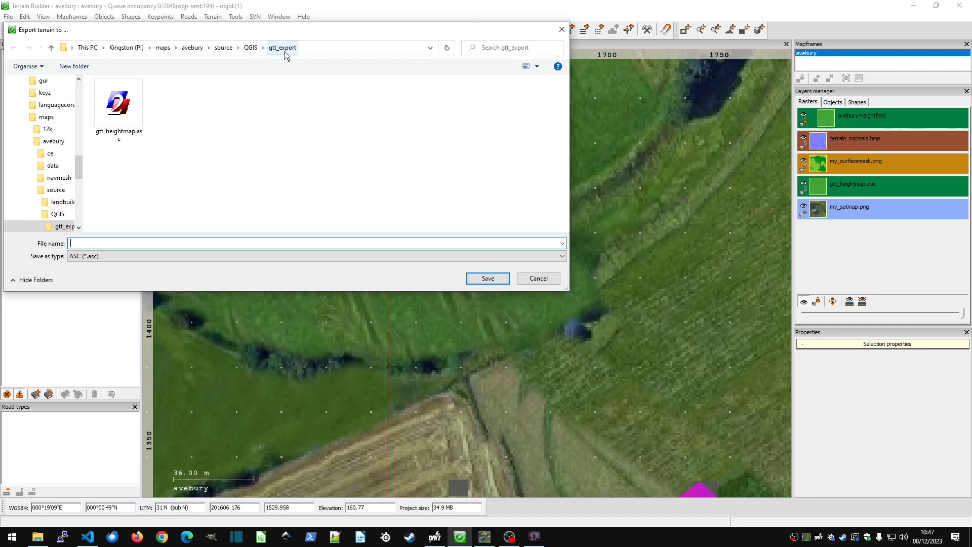
pyautogui.moveTo(391, 32); pyautogui.dragTo(495, 90)
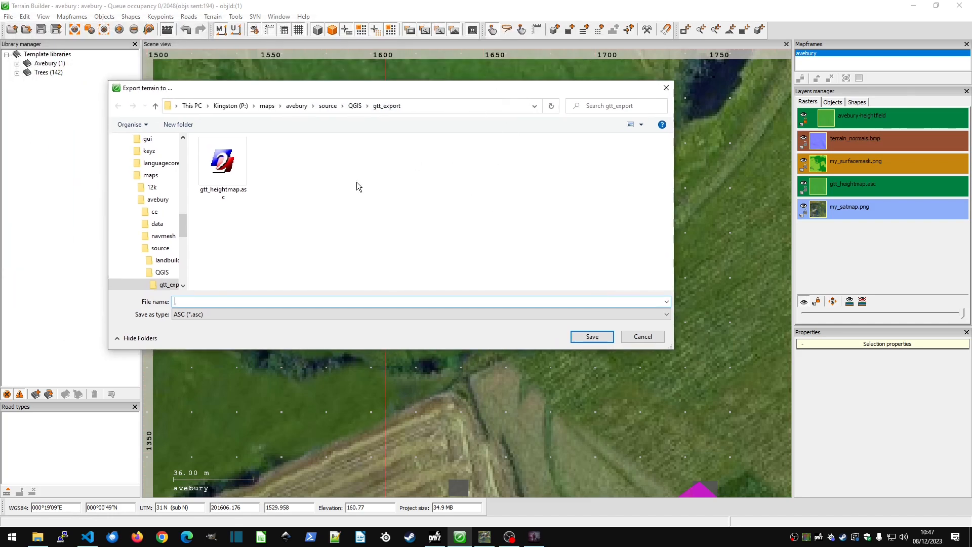
pyautogui.doubleClick(223, 167)
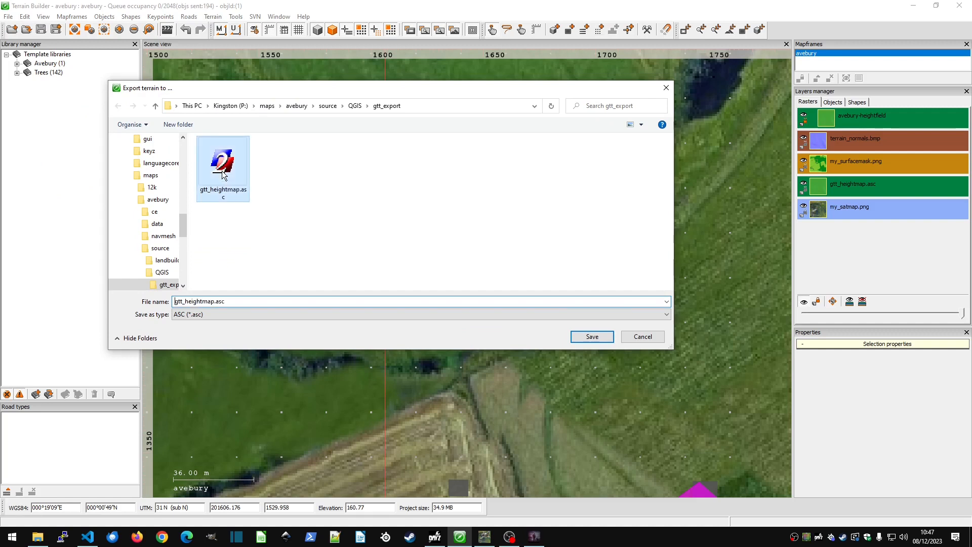
pyautogui.click(510, 269)
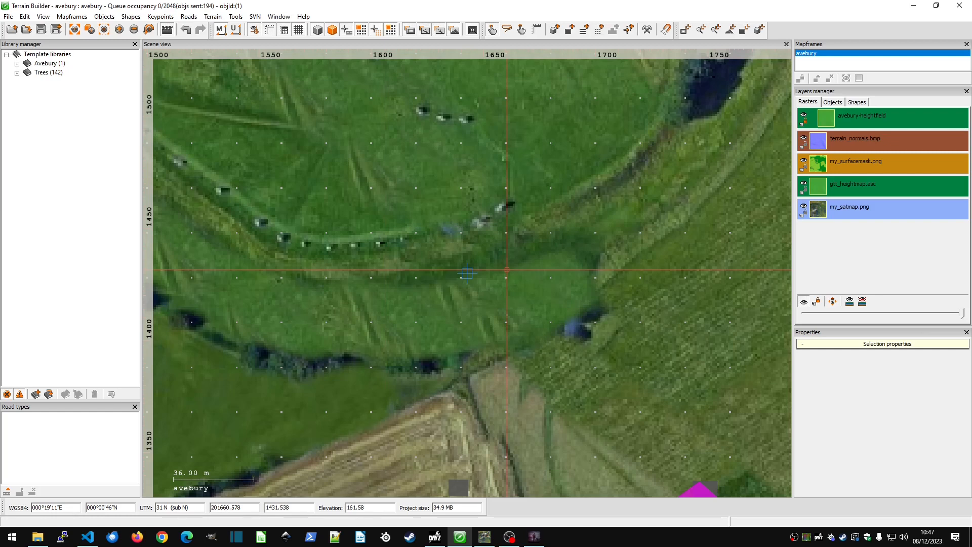
# Step: Refresh the gtt_heightmap.asc raster layer's content from its source file
pyautogui.rightClick(869, 188)
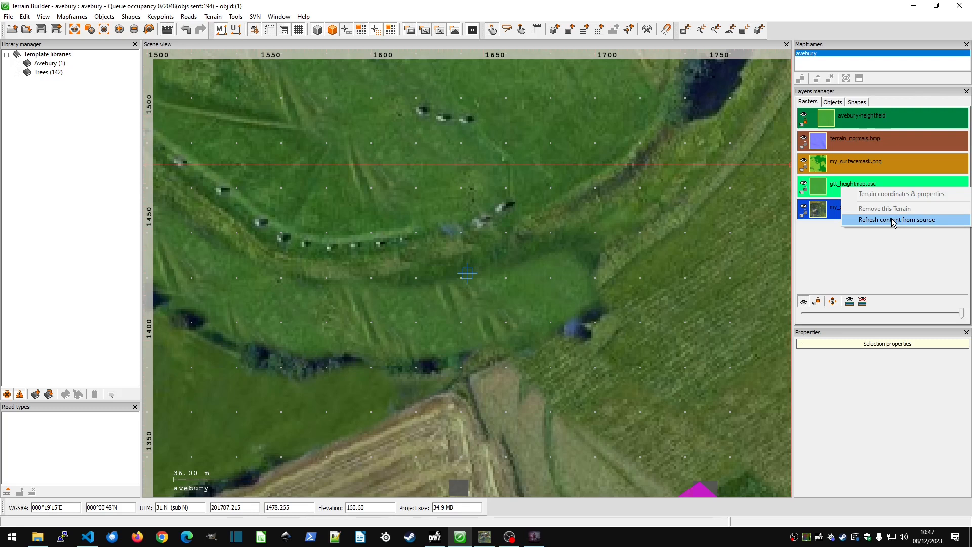
pyautogui.click(836, 187)
pyautogui.rightClick(849, 190)
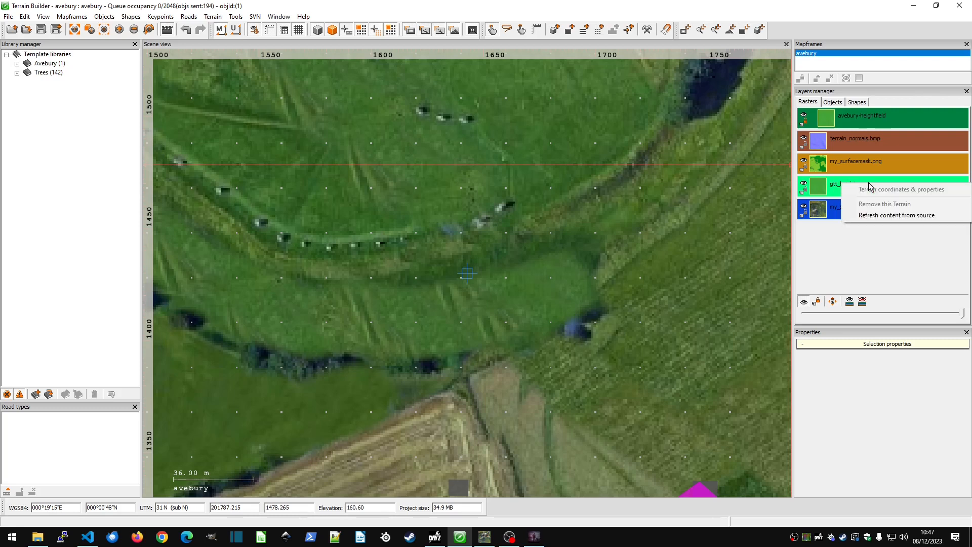
pyautogui.click(850, 219)
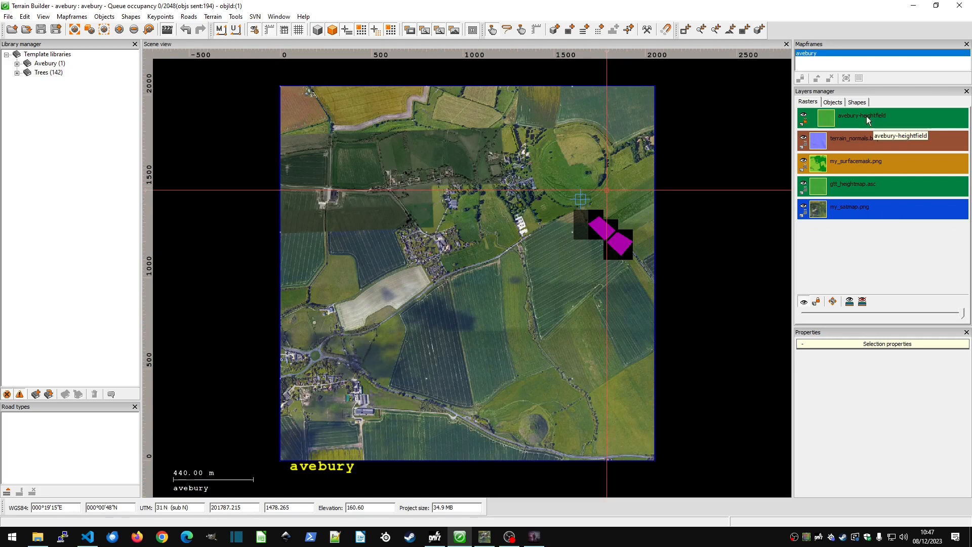
# Step: Rebuild the terrain of the avebury mapframe from the current heightmap and accept the mapframe properties
pyautogui.doubleClick(820, 54)
pyautogui.click(391, 114)
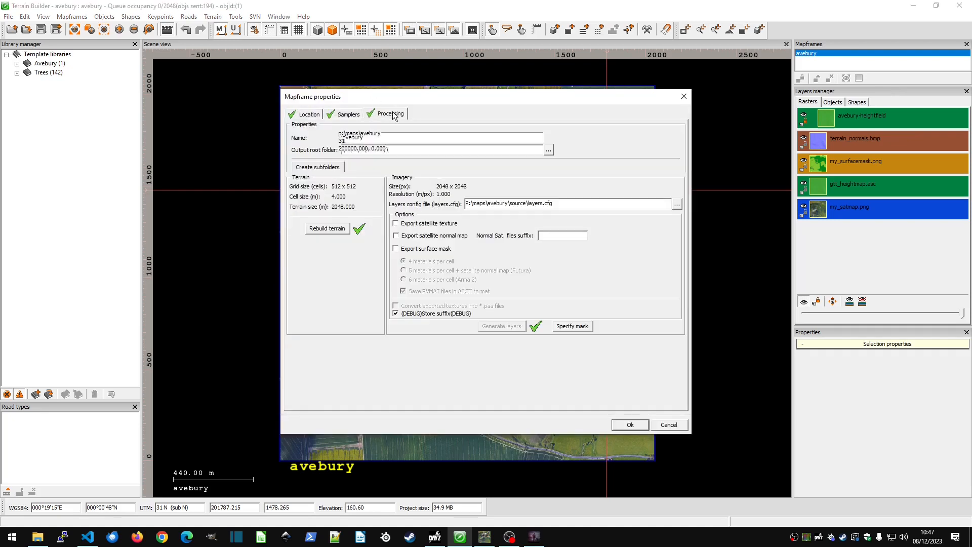
pyautogui.click(335, 228)
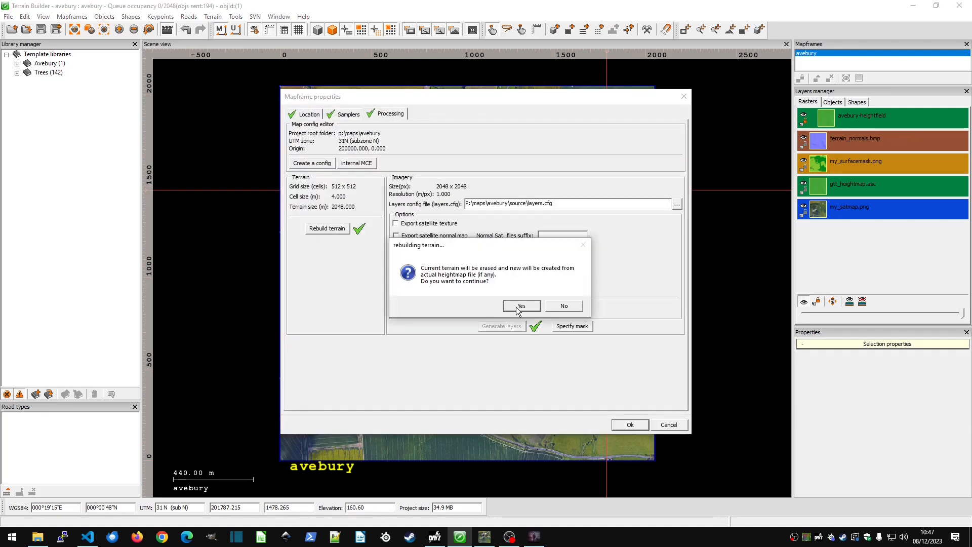
pyautogui.click(520, 306)
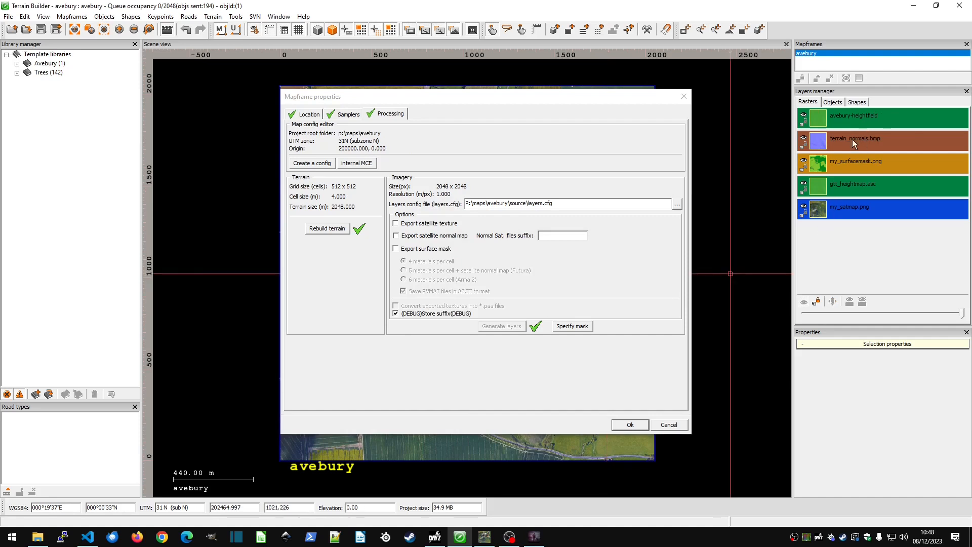
pyautogui.click(629, 424)
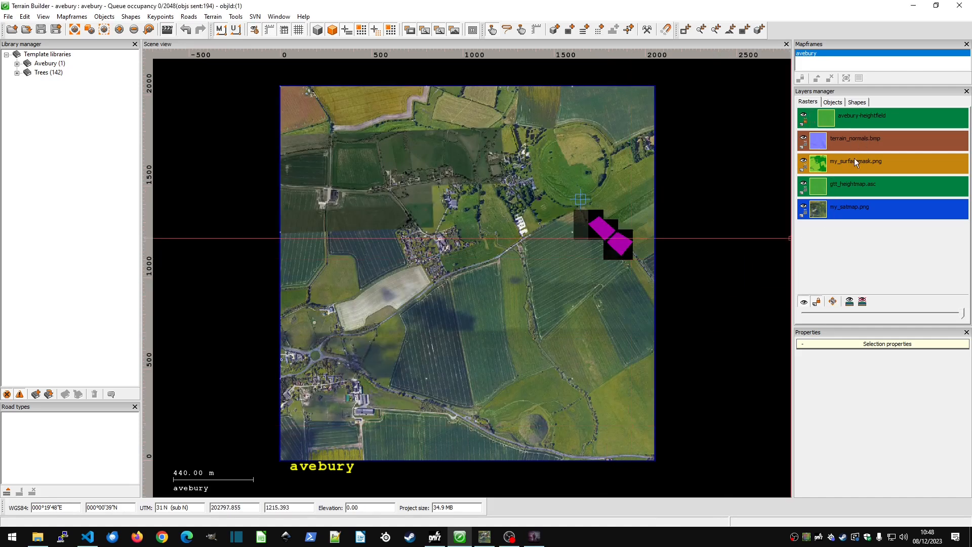
# Step: Move gtt_heightmap.asc below my_satmap.png in the raster layer order and examine the sculpted ring around the stone circle
pyautogui.moveTo(877, 187); pyautogui.dragTo(882, 248)
pyautogui.scroll(3, 571, 137)
pyautogui.scroll(-1, 584, 150)
pyautogui.scroll(1, 585, 150)
pyautogui.scroll(-1, 580, 152)
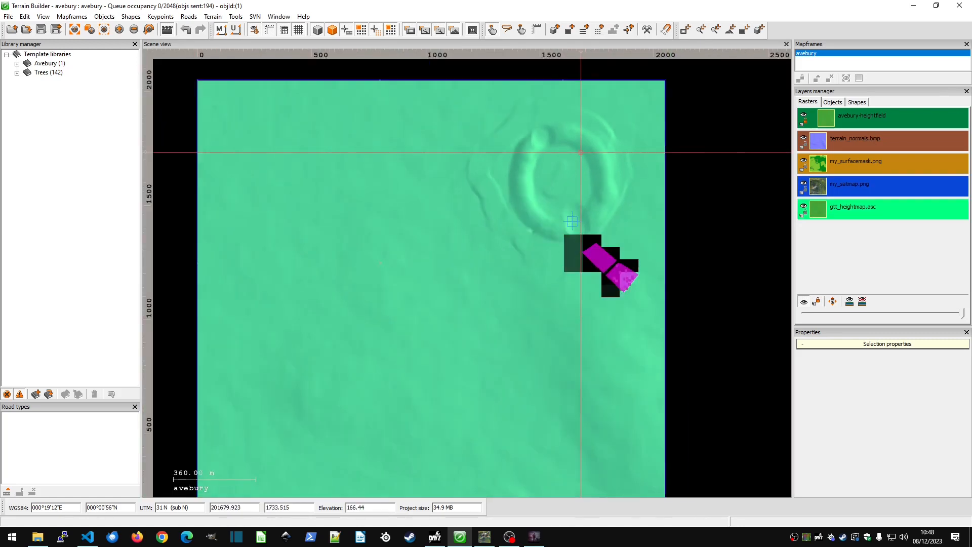
# Step: Save the project and move my_satmap.png below gtt_heightmap.asc in the raster layer order
pyautogui.scroll(-1, 581, 152)
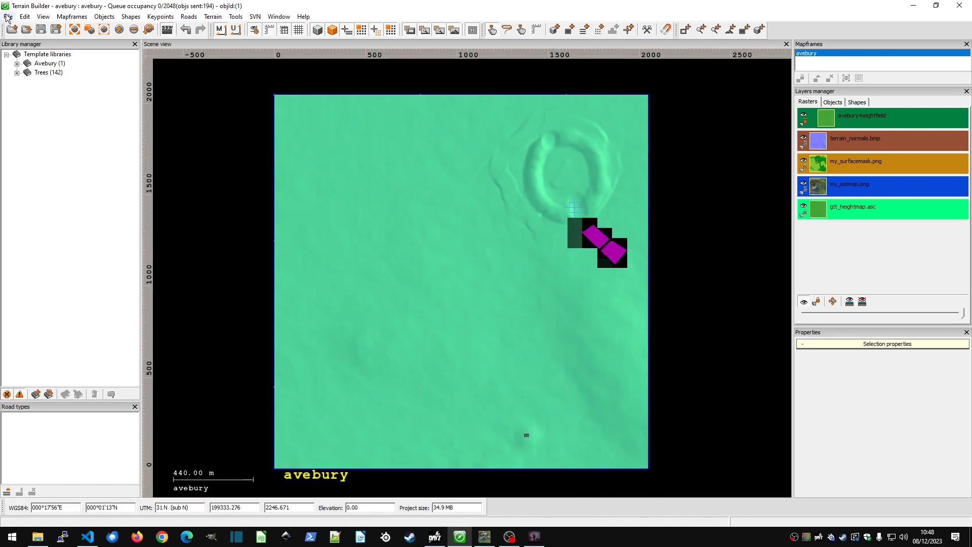
pyautogui.click(41, 30)
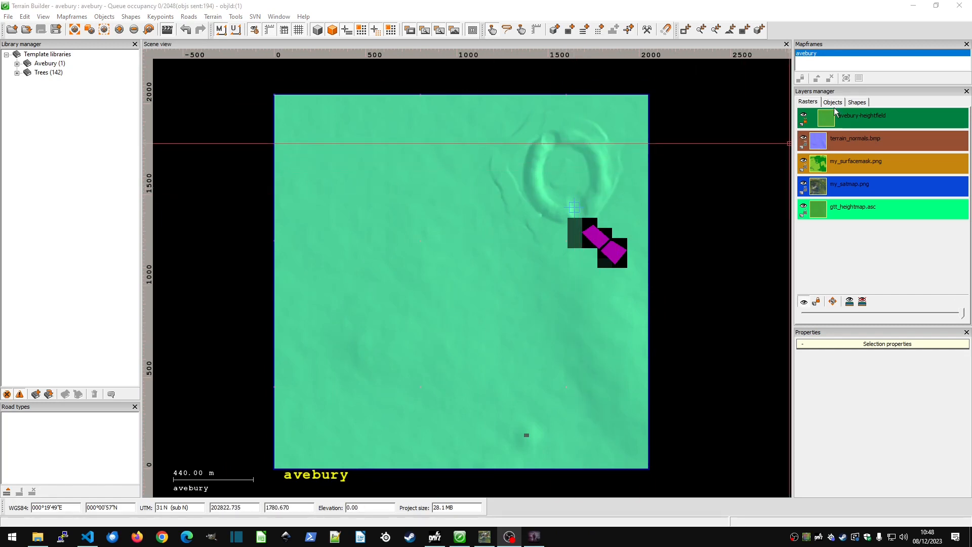
pyautogui.moveTo(852, 189); pyautogui.dragTo(868, 242)
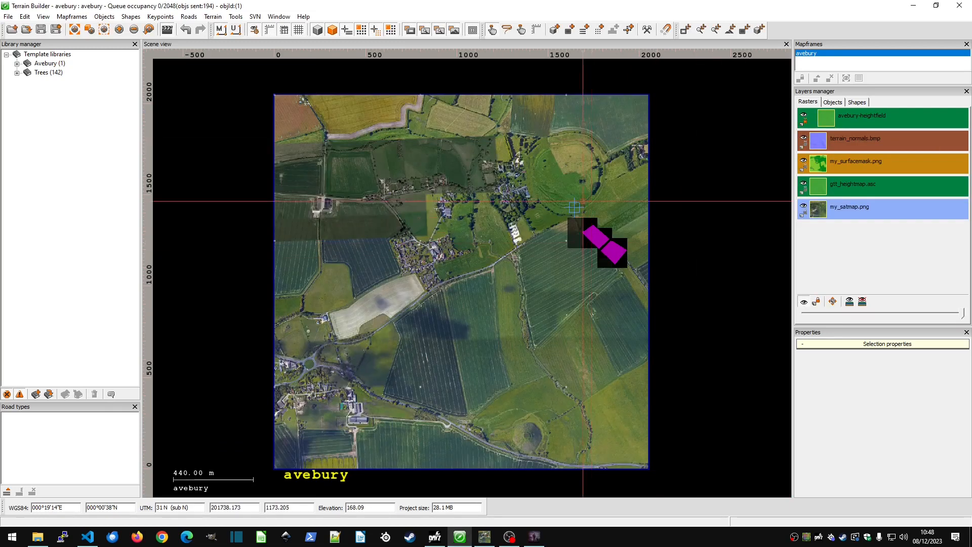
# Step: Create a new area shape layer named LearnBuldozer
pyautogui.scroll(3, 604, 133)
pyautogui.moveTo(613, 169); pyautogui.dragTo(569, 209, button='middle')
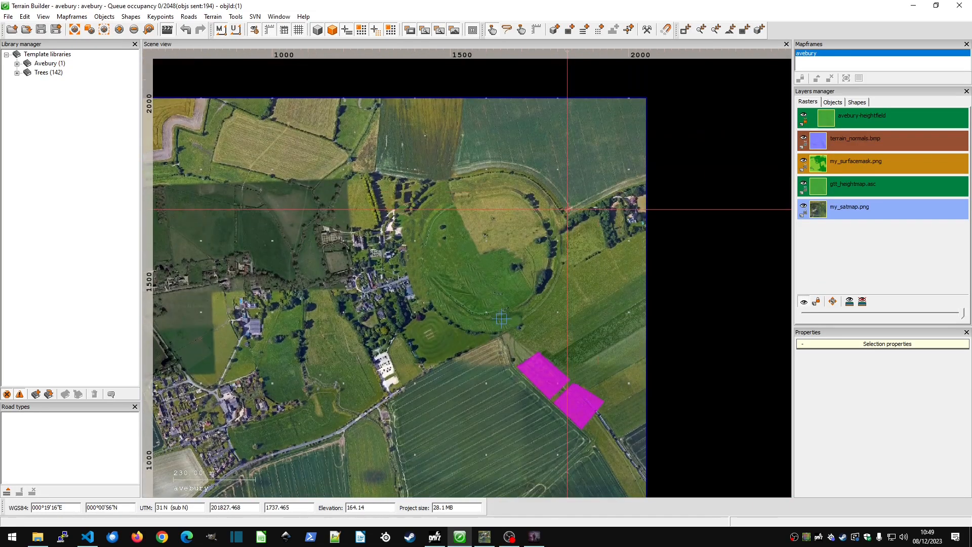
pyautogui.click(866, 104)
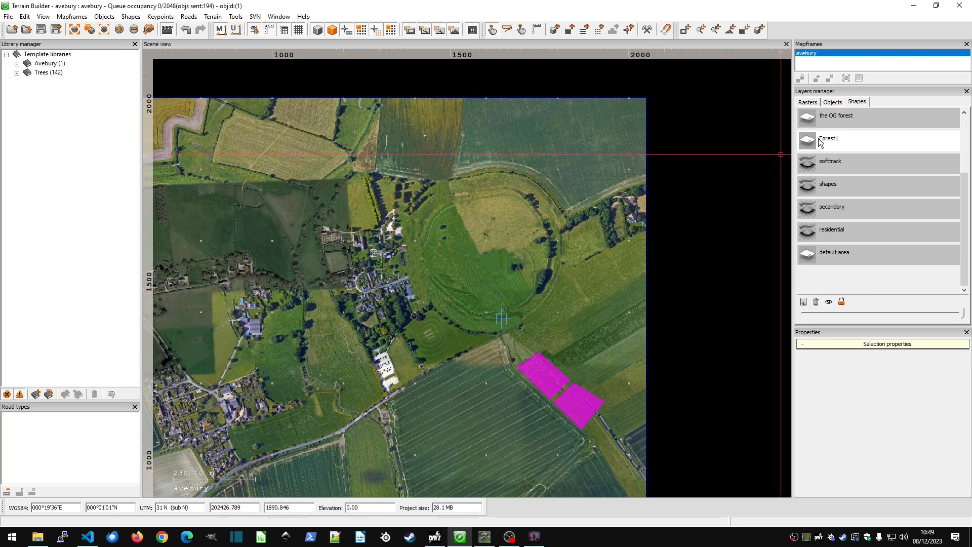
pyautogui.click(804, 303)
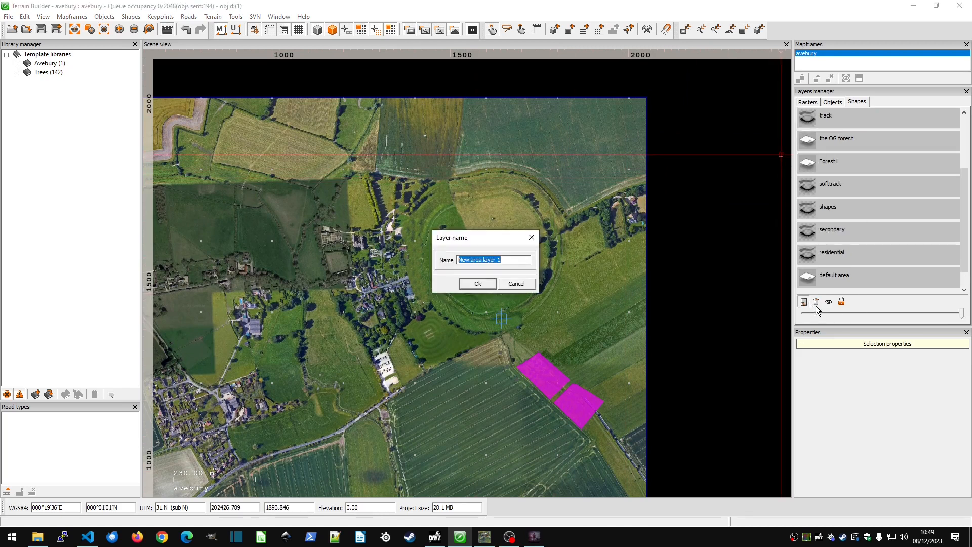
pyautogui.write('LearnBuldozer')
pyautogui.press('Return')
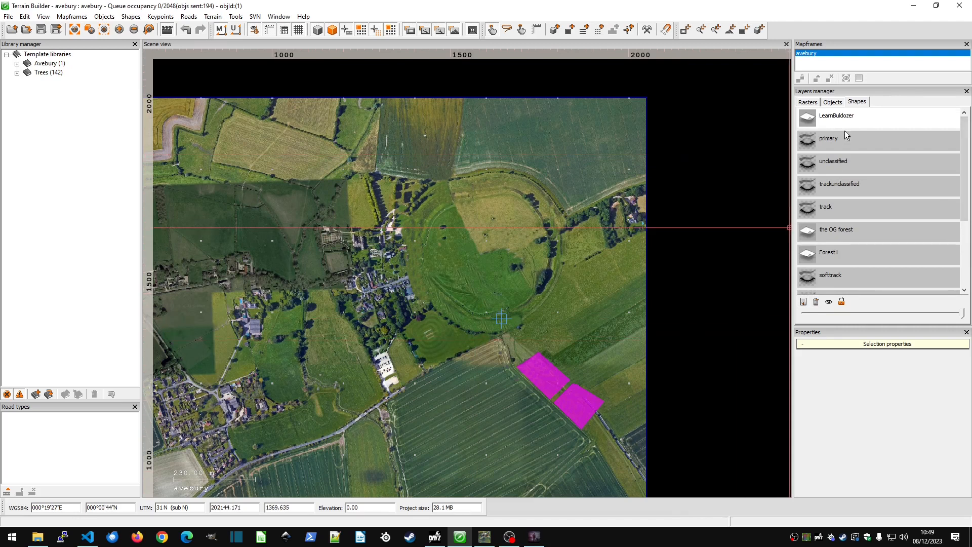
# Step: Draw a polygon from the map's northeast corner down the east edge and around the outside of the stone circle's eastern and northern bank
pyautogui.click(570, 34)
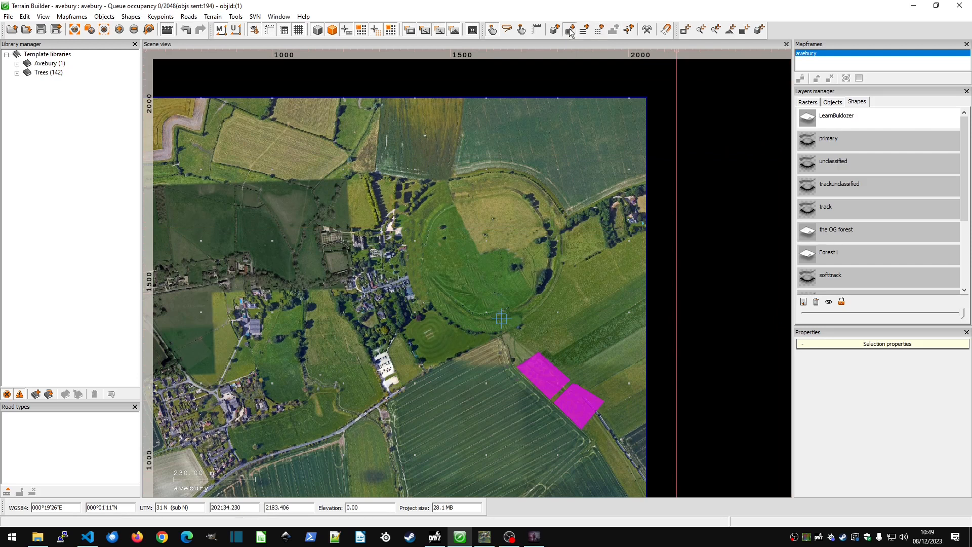
pyautogui.click(642, 100)
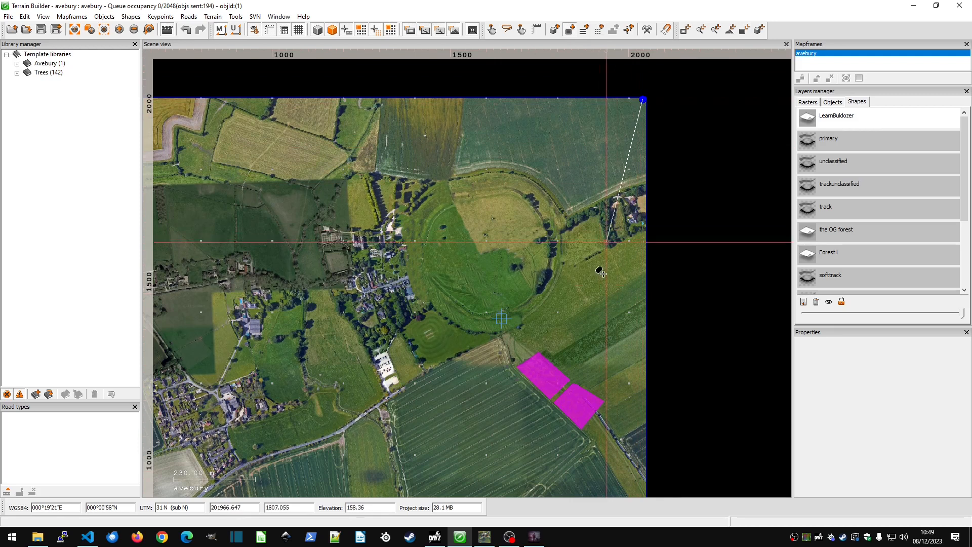
pyautogui.click(643, 458)
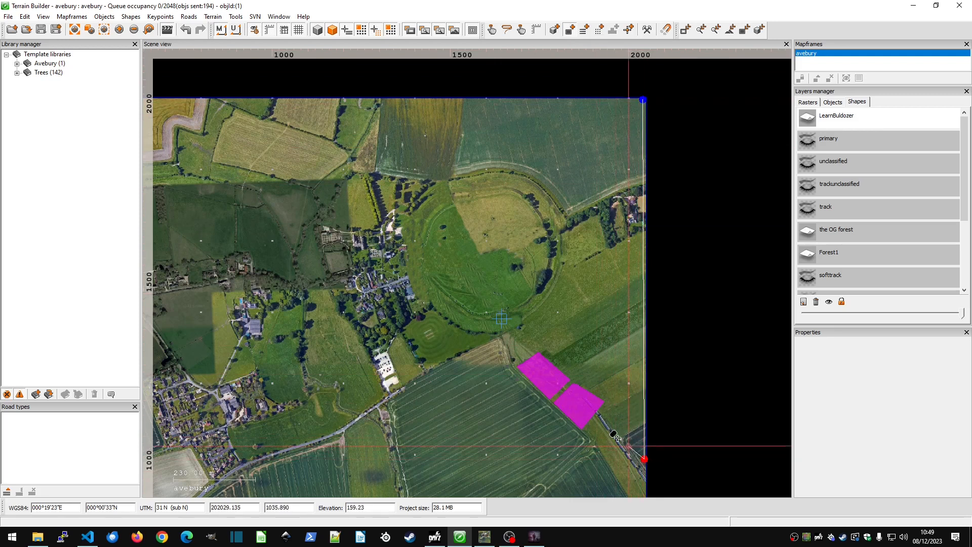
pyautogui.click(601, 419)
pyautogui.click(610, 401)
pyautogui.click(539, 350)
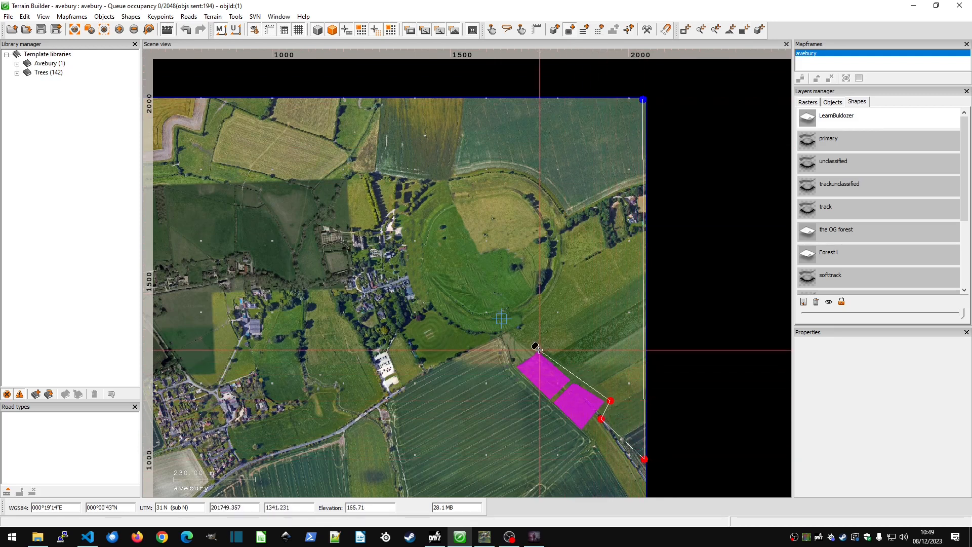
pyautogui.click(521, 351)
pyautogui.click(513, 338)
pyautogui.click(527, 324)
pyautogui.click(549, 307)
pyautogui.click(570, 288)
pyautogui.click(580, 253)
pyautogui.click(575, 222)
pyautogui.click(571, 208)
pyautogui.click(549, 181)
pyautogui.click(525, 166)
pyautogui.click(498, 164)
pyautogui.click(464, 174)
pyautogui.click(438, 181)
pyautogui.click(408, 176)
pyautogui.click(385, 177)
pyautogui.click(368, 174)
pyautogui.click(376, 155)
pyautogui.click(369, 124)
pyautogui.click(379, 106)
pyautogui.click(384, 97)
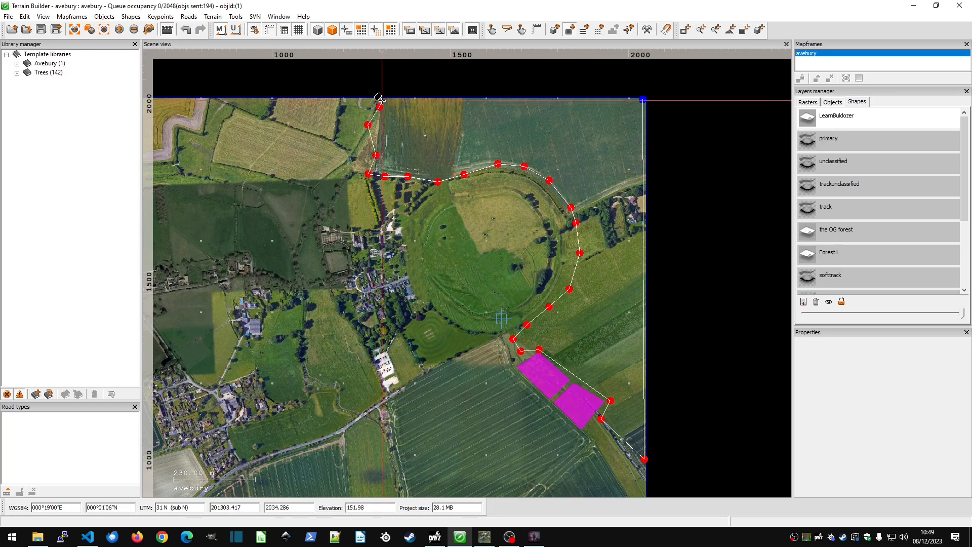
pyautogui.doubleClick(637, 98)
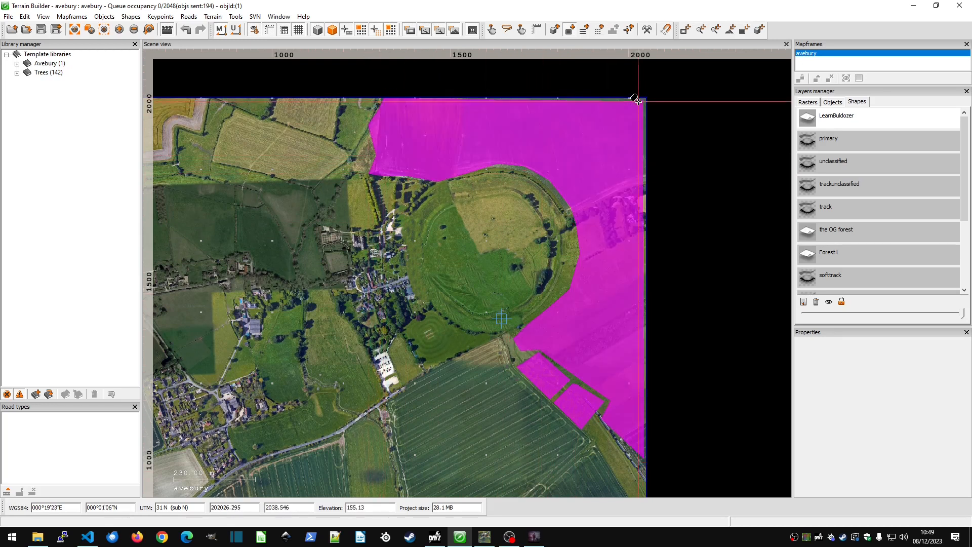
# Step: Try to draw a polygon west of the stone circle, tracing its southwestern bank, the field to the south and the village buildings
pyautogui.click(375, 102)
pyautogui.click(336, 102)
pyautogui.click(329, 153)
pyautogui.click(322, 233)
pyautogui.click(347, 242)
pyautogui.click(390, 223)
pyautogui.click(392, 248)
pyautogui.click(403, 276)
pyautogui.click(417, 305)
pyautogui.click(431, 316)
pyautogui.click(447, 338)
pyautogui.click(473, 343)
pyautogui.click(500, 341)
pyautogui.click(512, 345)
pyautogui.click(516, 368)
pyautogui.click(518, 390)
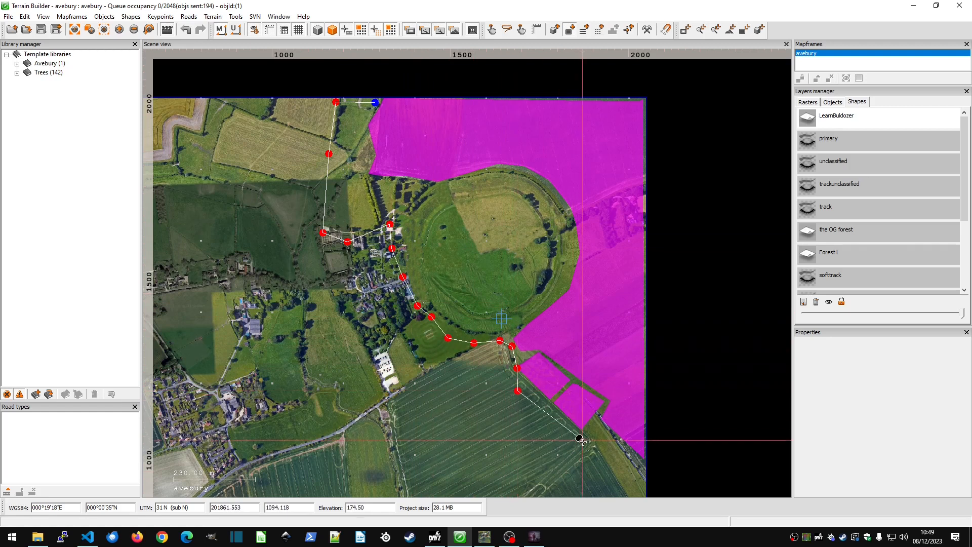
pyautogui.click(585, 445)
pyautogui.click(433, 491)
pyautogui.click(383, 414)
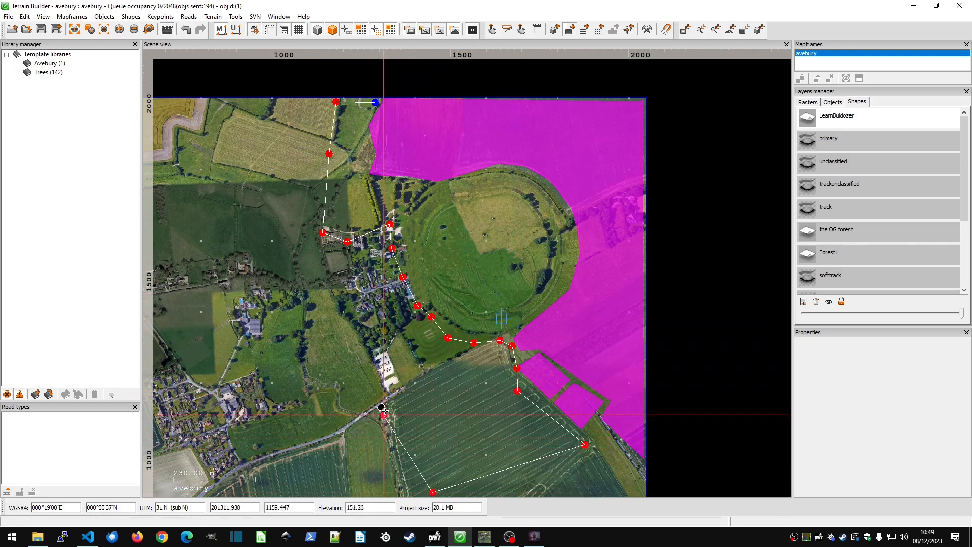
pyautogui.click(434, 369)
pyautogui.click(403, 330)
pyautogui.click(413, 318)
pyautogui.click(400, 290)
pyautogui.click(384, 289)
pyautogui.click(371, 293)
pyautogui.click(359, 289)
pyautogui.click(366, 269)
pyautogui.click(380, 257)
pyautogui.click(373, 241)
pyautogui.click(356, 260)
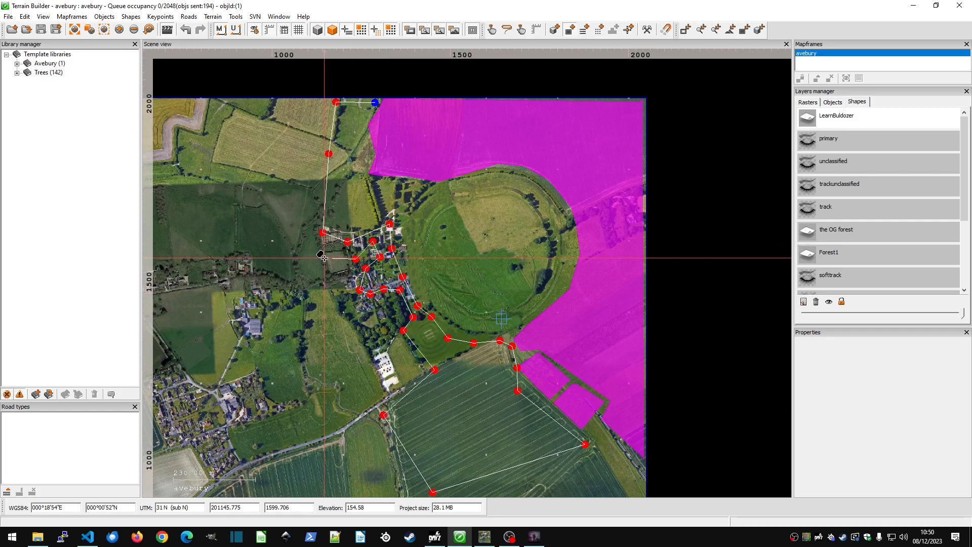
pyautogui.doubleClick(324, 258)
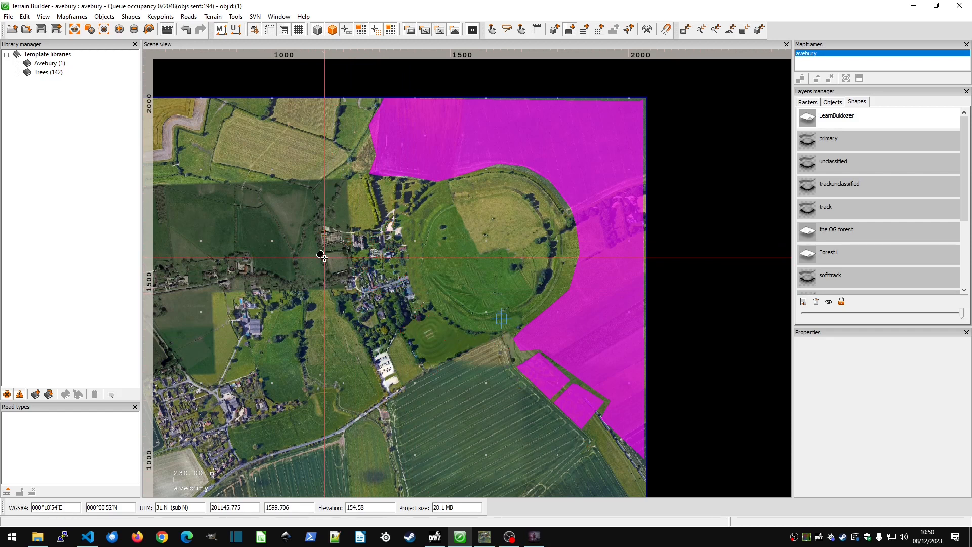
# Step: Draw a polygon along the stone circle's western bank, enclosing the village and southern field, and save the project
pyautogui.click(374, 102)
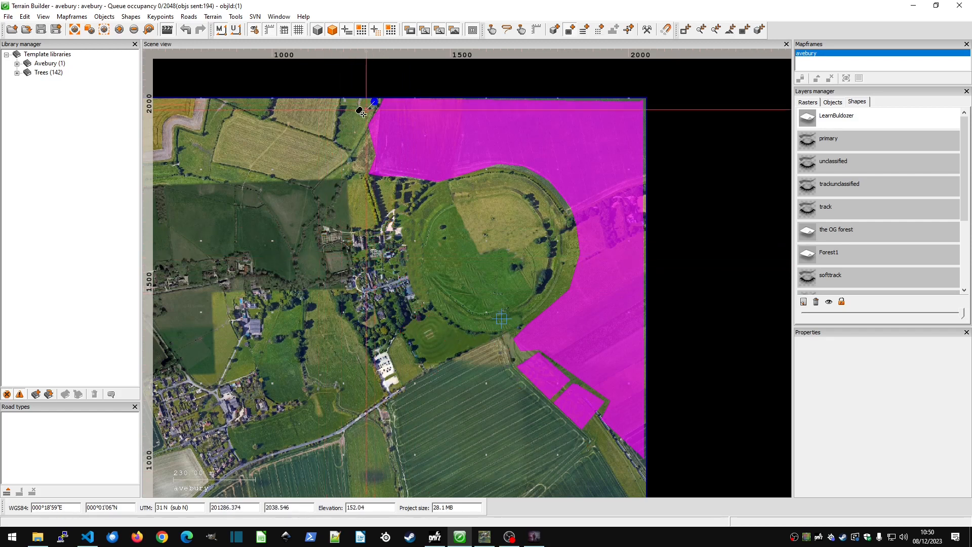
pyautogui.click(365, 123)
pyautogui.click(370, 186)
pyautogui.click(403, 185)
pyautogui.click(423, 187)
pyautogui.click(405, 207)
pyautogui.click(398, 225)
pyautogui.click(393, 256)
pyautogui.click(397, 282)
pyautogui.click(413, 314)
pyautogui.click(436, 328)
pyautogui.click(465, 340)
pyautogui.click(497, 341)
pyautogui.click(508, 344)
pyautogui.click(511, 374)
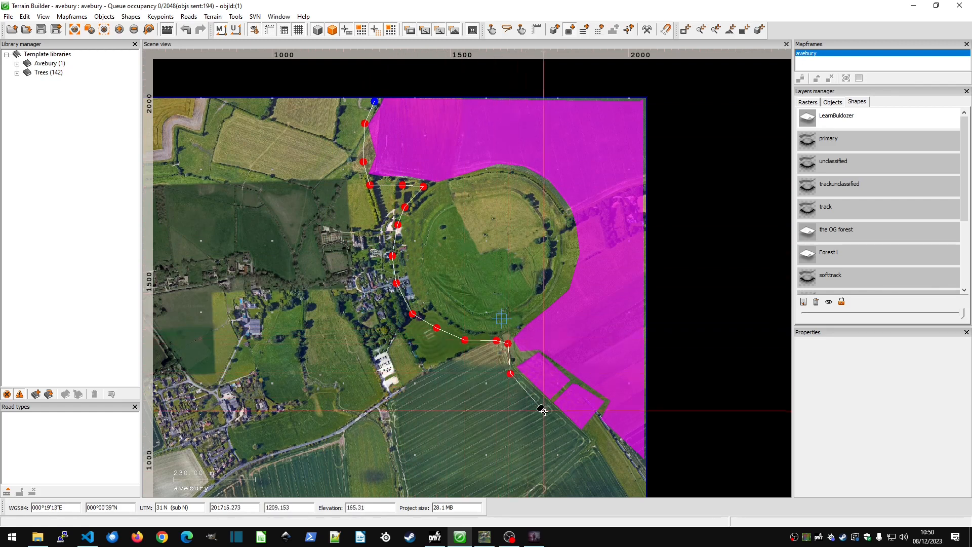
pyautogui.click(587, 444)
pyautogui.click(418, 479)
pyautogui.click(294, 426)
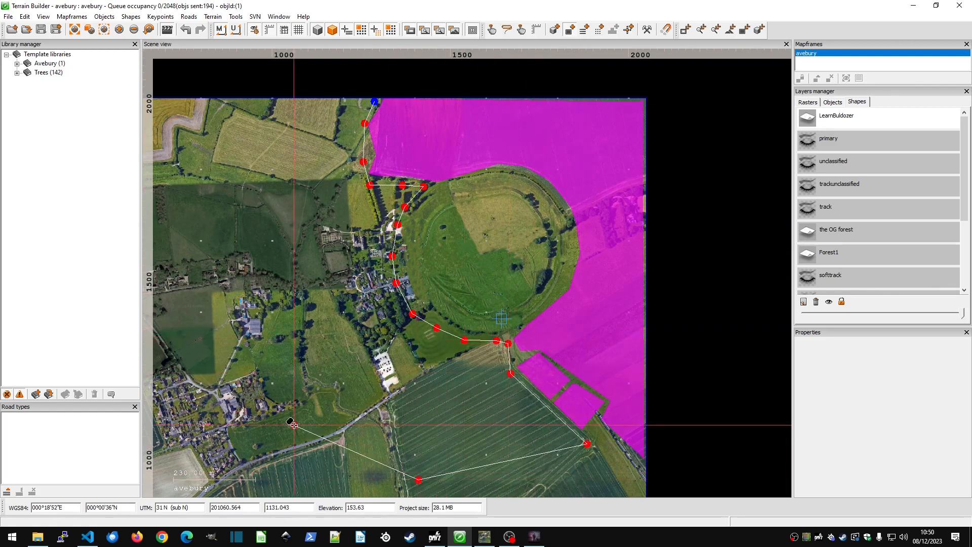
pyautogui.click(302, 151)
pyautogui.doubleClick(359, 102)
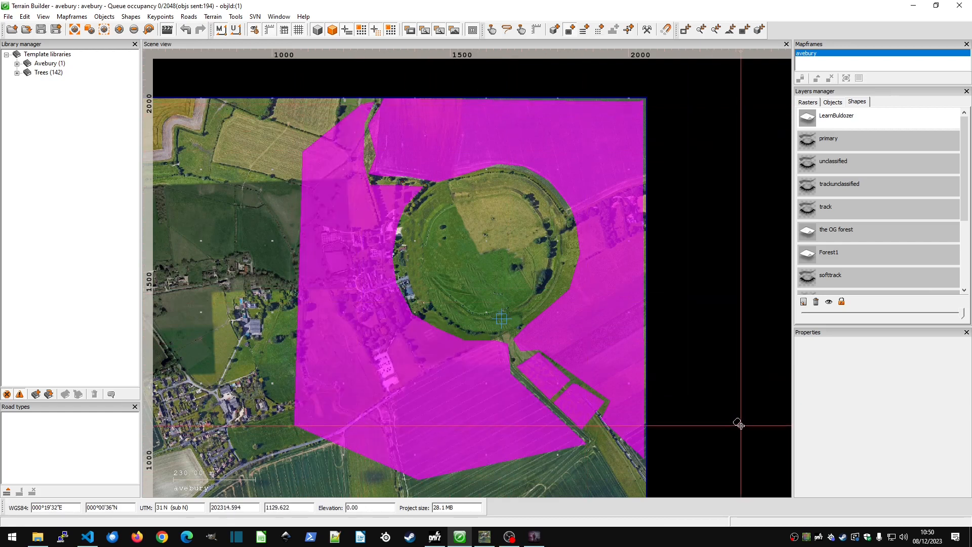
pyautogui.click(47, 30)
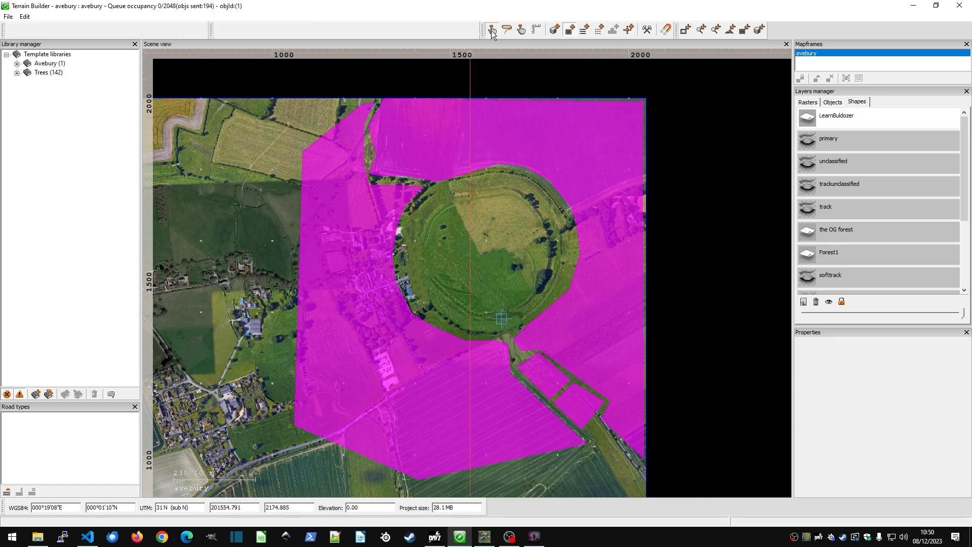
# Step: Start filling the northeastern polygon with new objects and name the fill preset Forest2
pyautogui.click(397, 109)
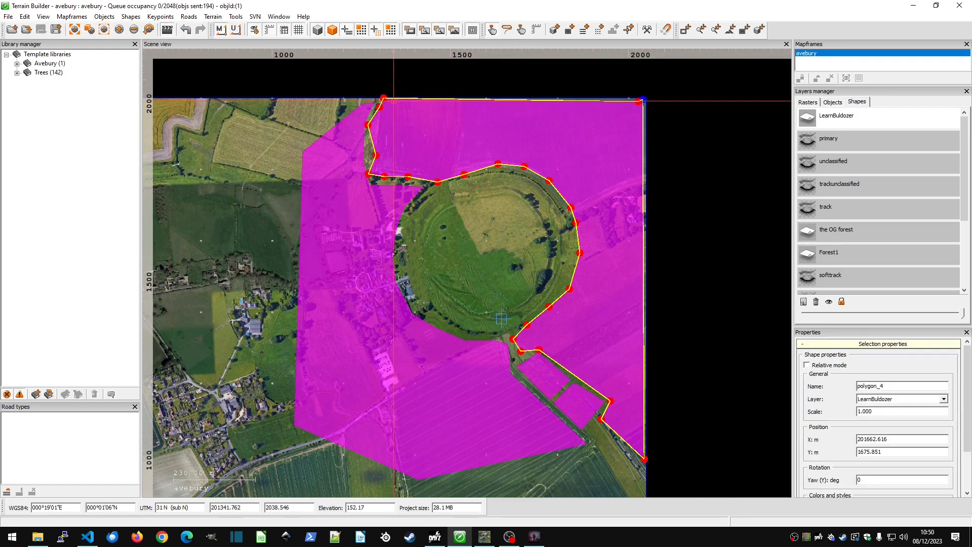
pyautogui.rightClick(415, 120)
pyautogui.click(434, 128)
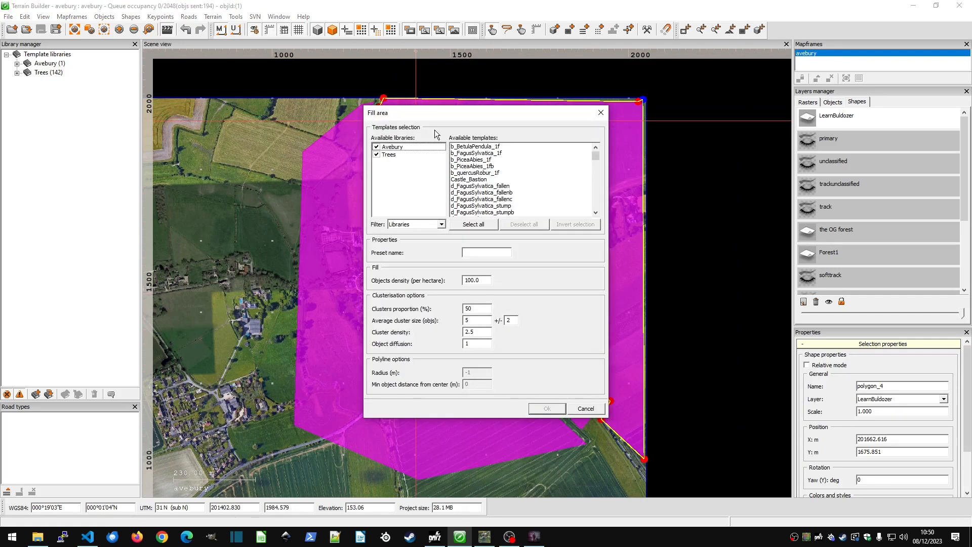
pyautogui.click(482, 252)
pyautogui.write('A')
# Step: Choose the t_quercusRobur oak templates through t_quercusRobur_3sb for the fill
pyautogui.scroll(-6, 553, 171)
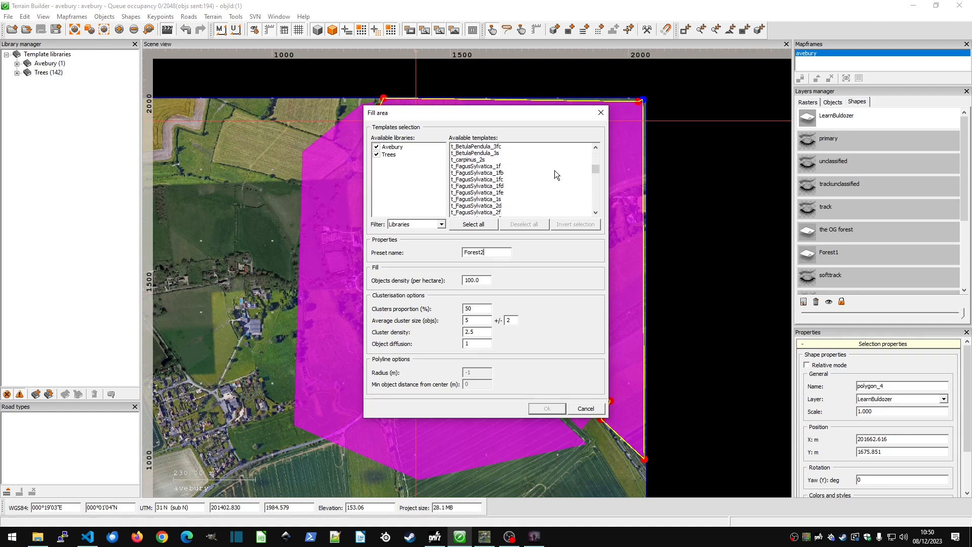
pyautogui.scroll(-8, 556, 170)
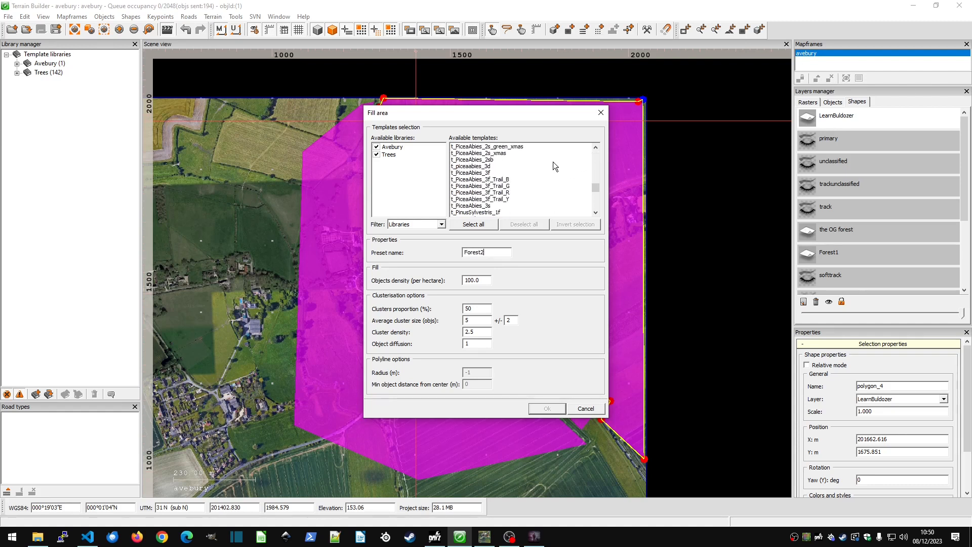
pyautogui.scroll(-8, 553, 162)
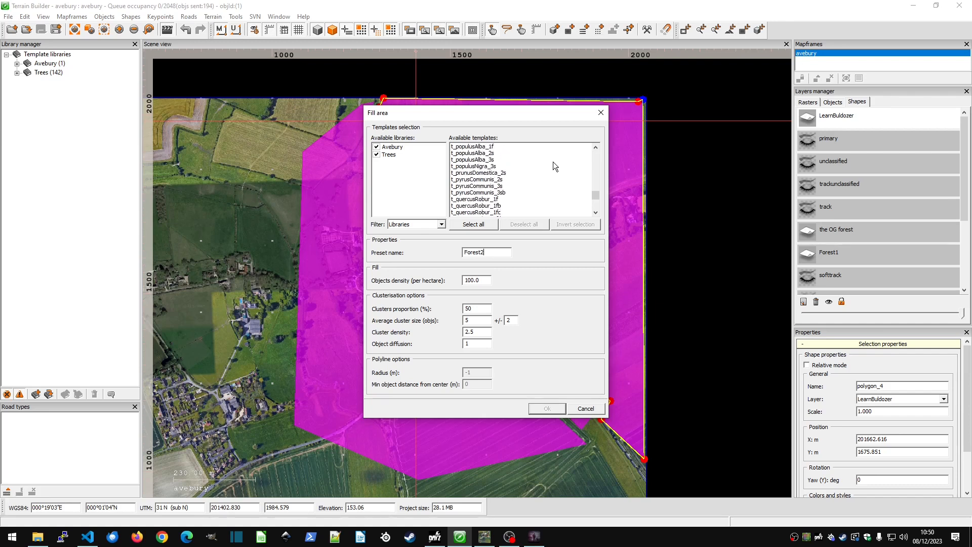
pyautogui.moveTo(479, 152); pyautogui.dragTo(516, 185)
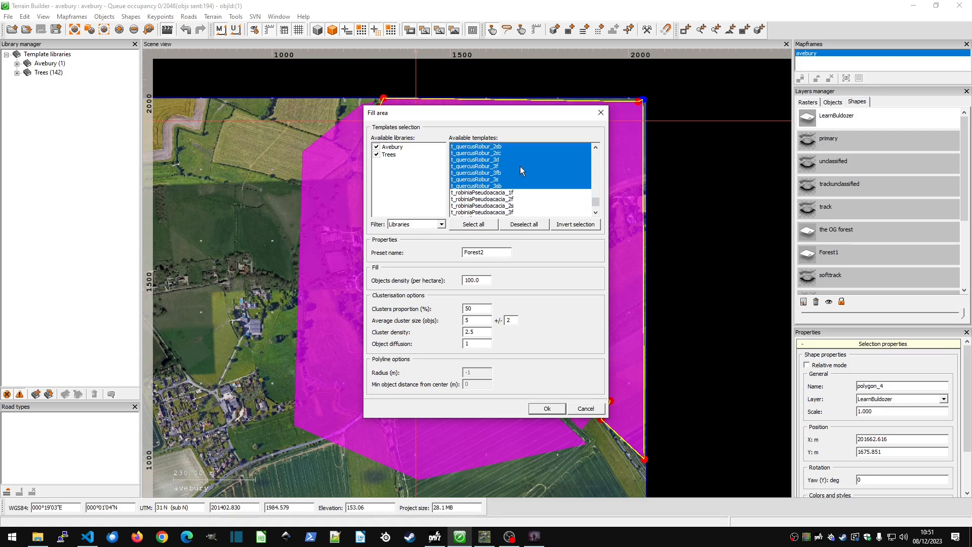
# Step: Add the t_robiniaPseudoacacia, t_salixAlba_2s, t_salixAlba_2sb and t_sorbus_2s templates, leaving out t_salixAlba_2sb_swamp, t_town_1s and t_town_1sb
pyautogui.scroll(-2, 513, 169)
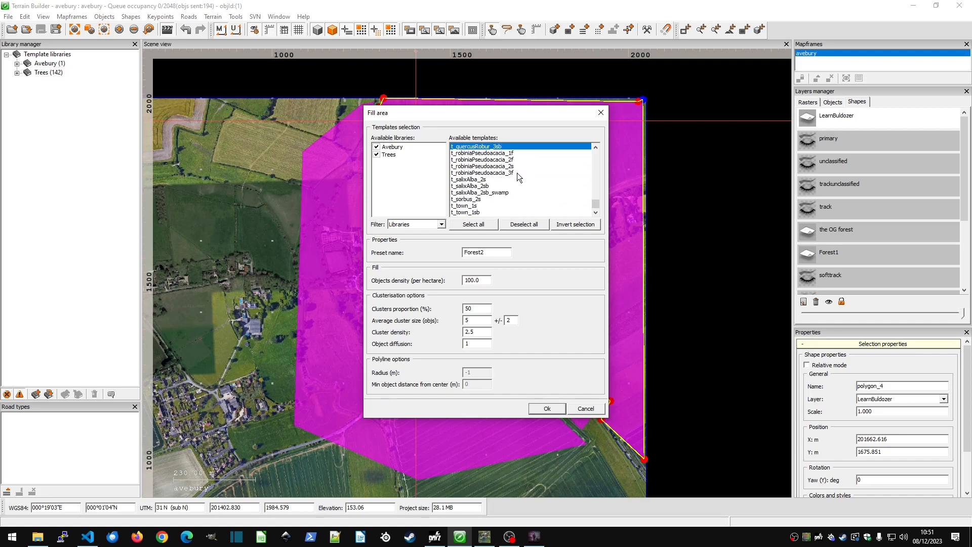
pyautogui.scroll(1, 518, 175)
pyautogui.click(501, 175)
pyautogui.click(500, 180)
pyautogui.click(502, 186)
pyautogui.click(505, 192)
pyautogui.click(503, 199)
pyautogui.click(503, 206)
pyautogui.scroll(-1, 505, 203)
pyautogui.click(503, 199)
pyautogui.click(481, 206)
pyautogui.click(479, 213)
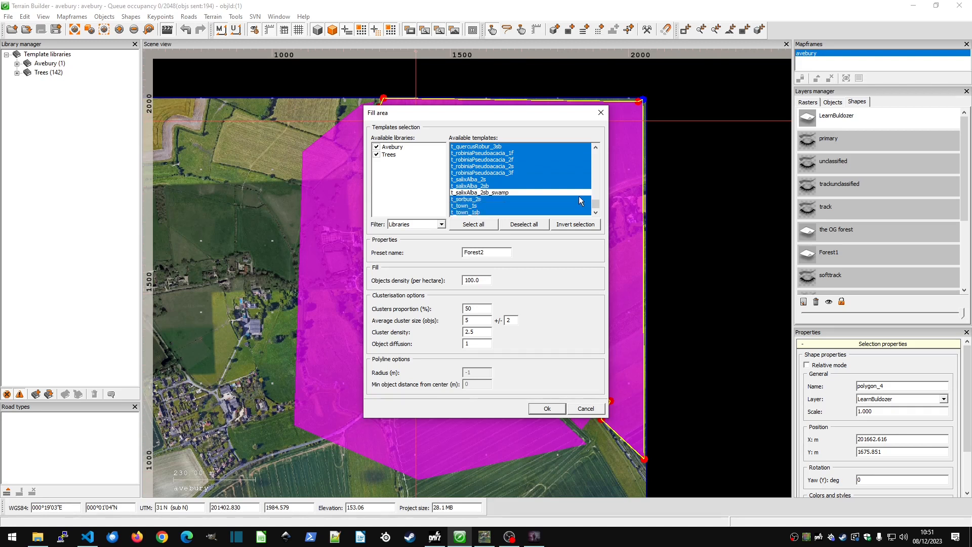
pyautogui.click(478, 206)
pyautogui.click(480, 213)
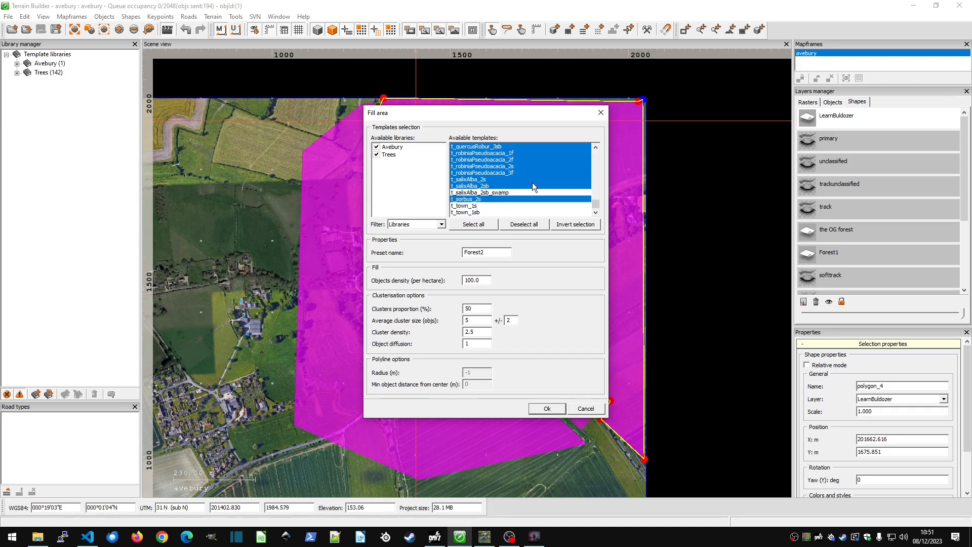
# Step: Include more tree templates from further up the list and fill the northeastern polygon at 100 objects per hectare
pyautogui.scroll(5, 533, 186)
pyautogui.scroll(2, 532, 182)
pyautogui.moveTo(485, 186); pyautogui.dragTo(486, 208)
pyautogui.click(548, 408)
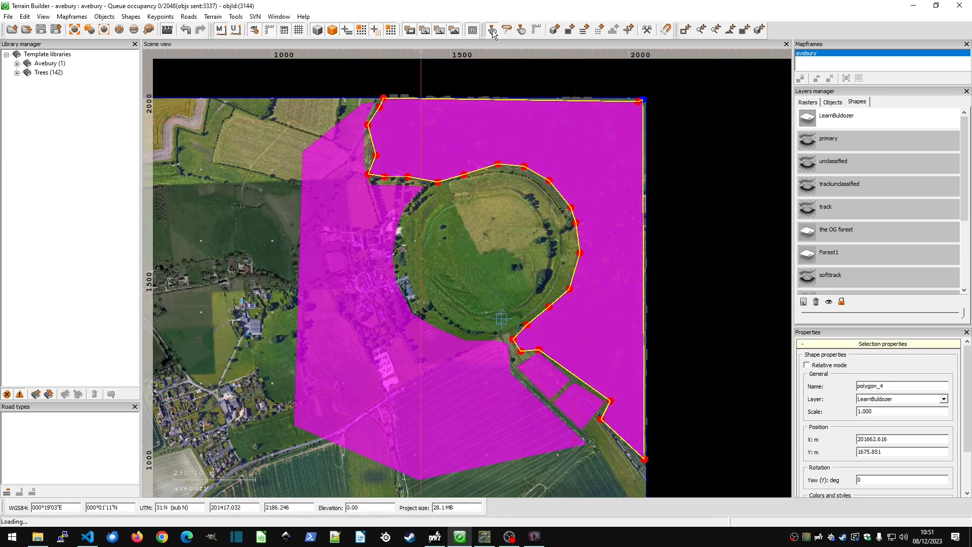
# Step: Start filling the western polygon with new objects and name the fill preset ForestPt2
pyautogui.click(335, 149)
pyautogui.rightClick(335, 149)
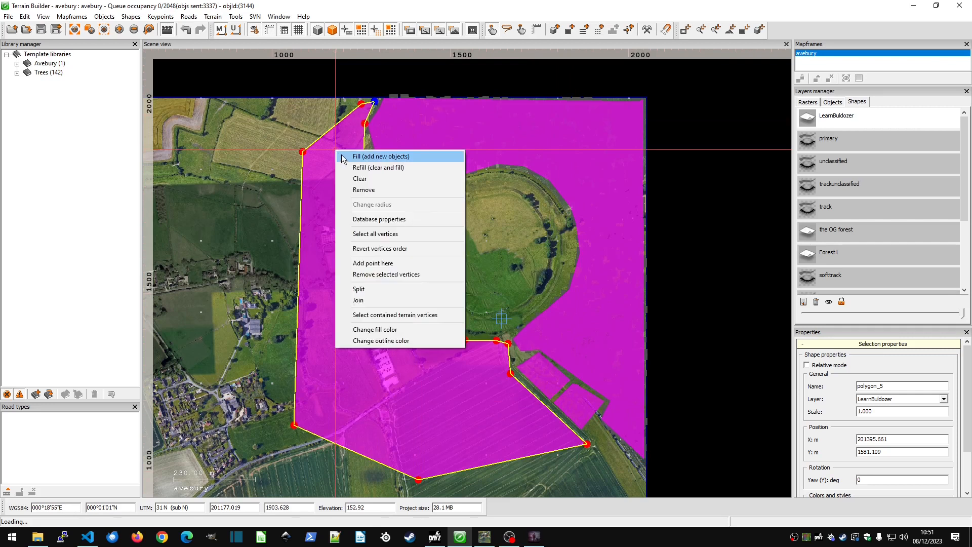
pyautogui.click(343, 156)
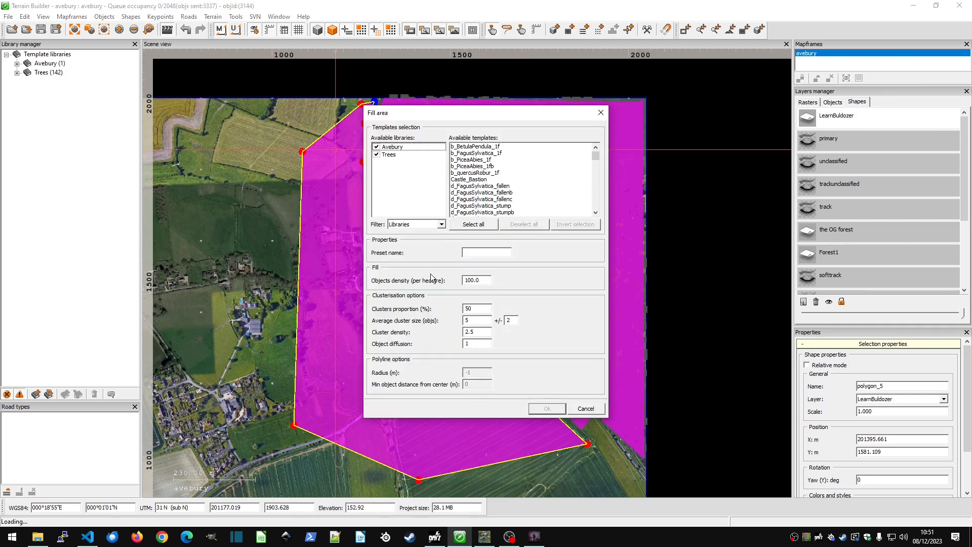
pyautogui.click(479, 252)
# Step: Fill the western polygon with the t_FraxinusExcelsior templates, t_juglansRegia_2s, t_LarixDecidua_1f and further tree templates at 100 objects per hectare
pyautogui.moveTo(593, 160); pyautogui.dragTo(600, 180)
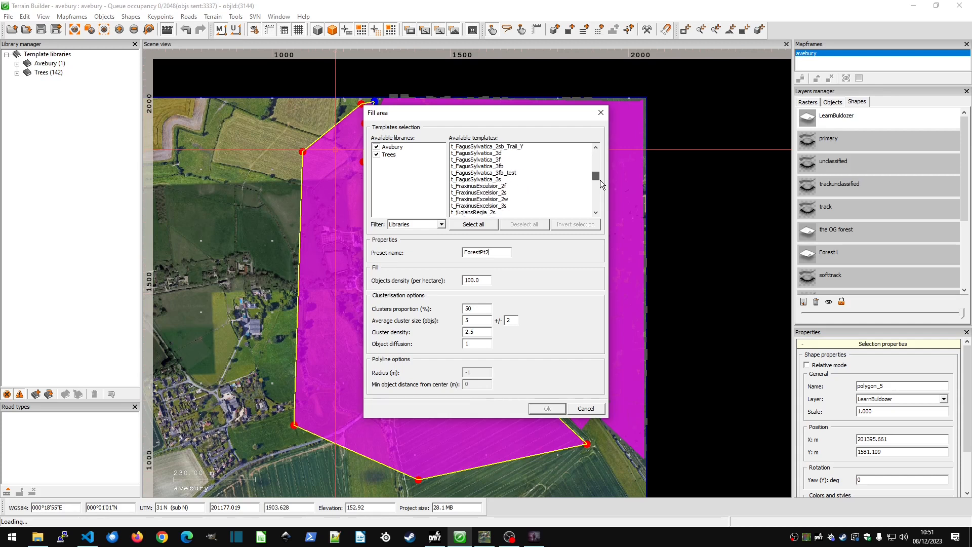
pyautogui.moveTo(502, 186)
pyautogui.mouseDown()
pyautogui.moveTo(502, 210)
pyautogui.moveTo(506, 196)
pyautogui.mouseUp()
pyautogui.click(493, 193)
pyautogui.click(494, 204)
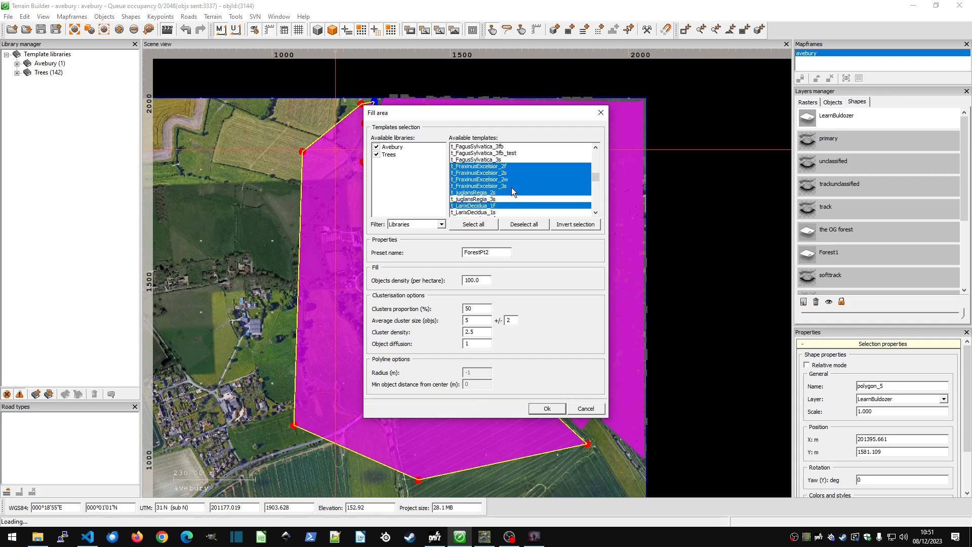
pyautogui.scroll(-2, 511, 188)
pyautogui.click(487, 186)
pyautogui.click(490, 206)
pyautogui.scroll(-2, 509, 194)
pyautogui.click(482, 186)
pyautogui.click(548, 407)
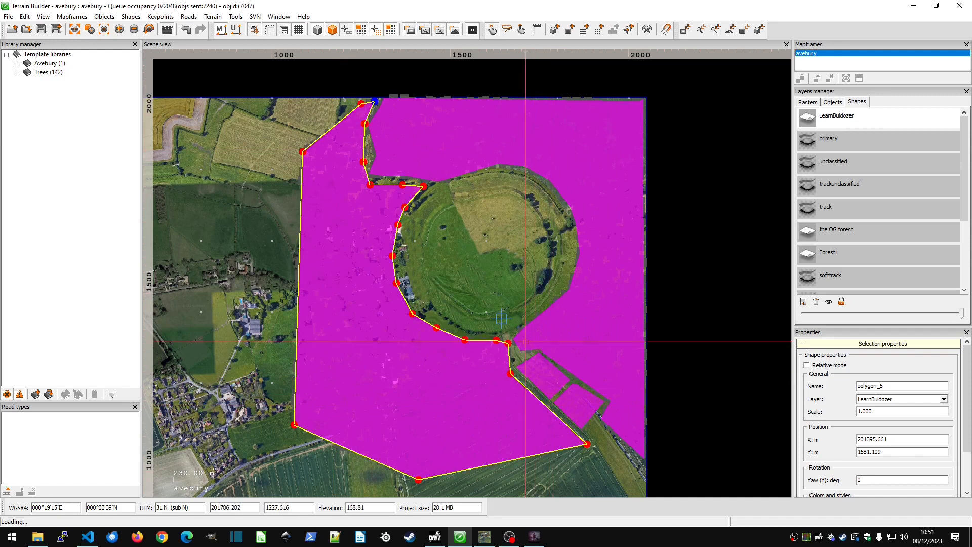
# Step: Hide the LearnBuldozer shapes layer and inspect the trees placed around the stone circle
pyautogui.scroll(-2, 527, 310)
pyautogui.rightClick(849, 117)
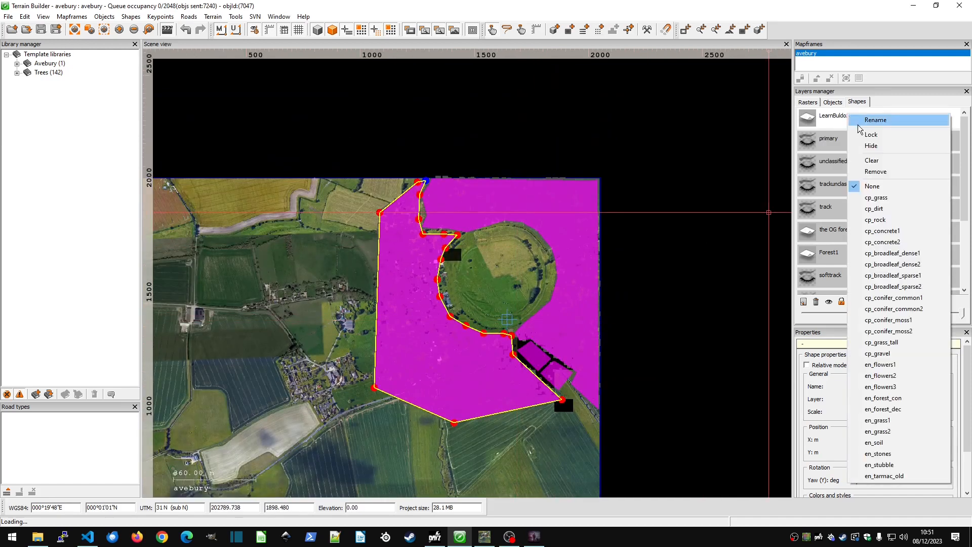
pyautogui.click(886, 147)
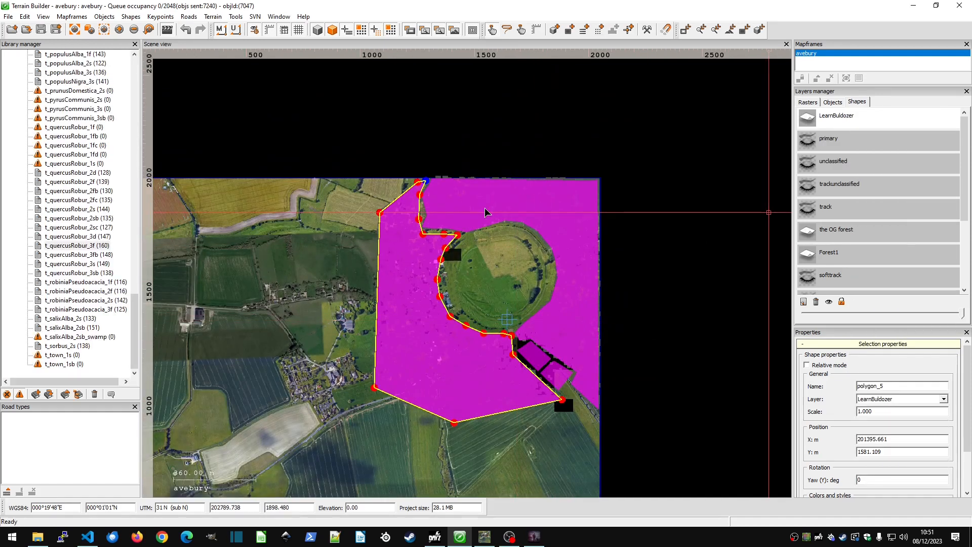
pyautogui.rightClick(856, 117)
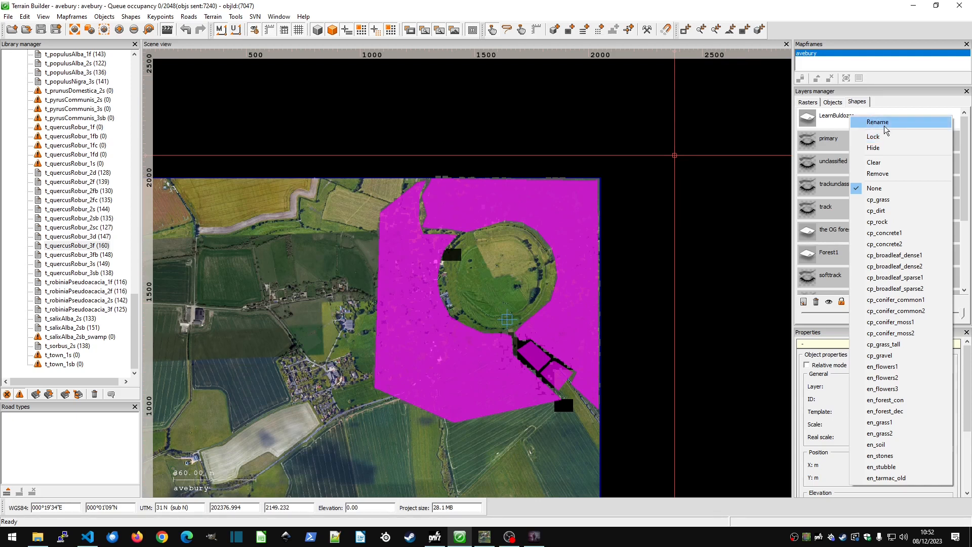
pyautogui.click(835, 103)
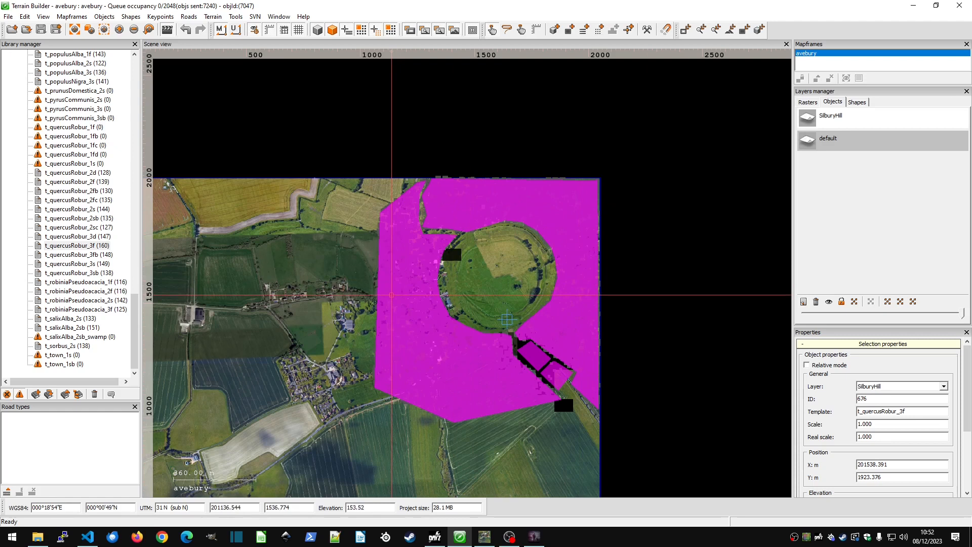
pyautogui.click(857, 102)
pyautogui.rightClick(850, 117)
pyautogui.click(870, 151)
pyautogui.scroll(3, 569, 223)
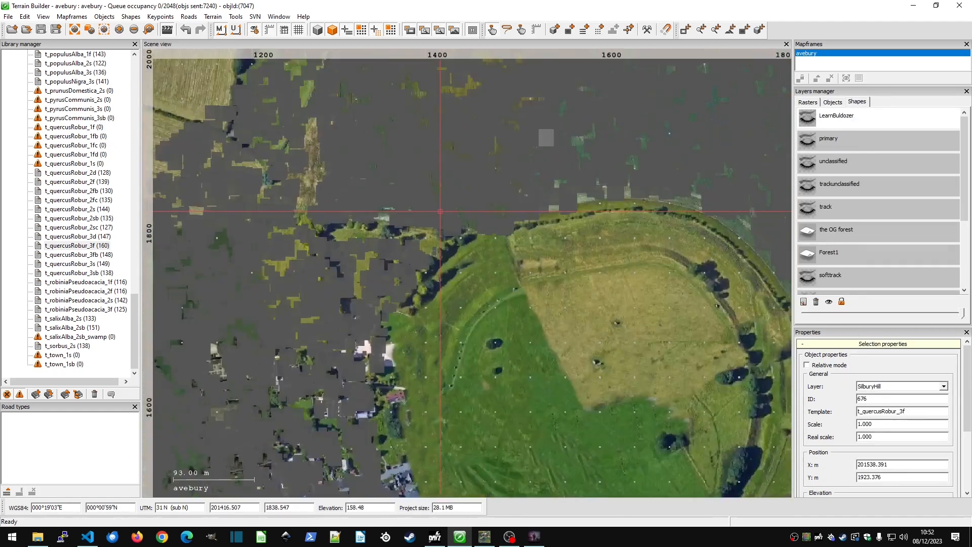
pyautogui.scroll(-3, 562, 213)
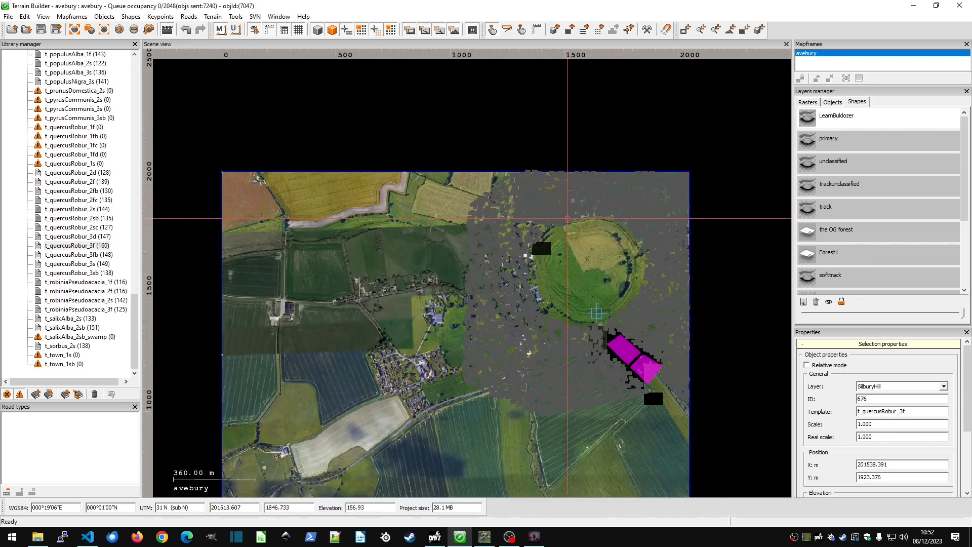
# Step: Save the project and rebuild the terrain in the avebury mapframe's processing properties
pyautogui.click(41, 29)
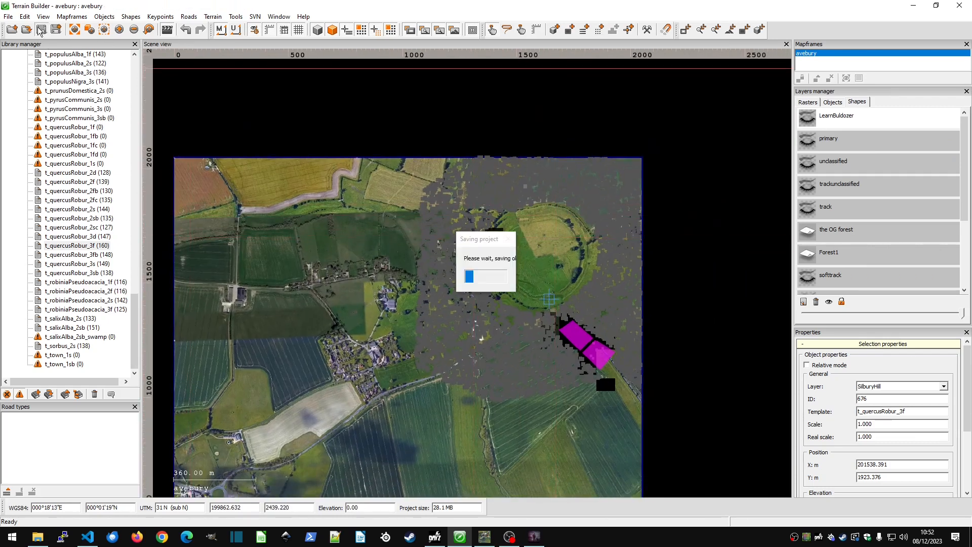
pyautogui.doubleClick(825, 54)
pyautogui.click(389, 115)
pyautogui.click(328, 229)
pyautogui.click(521, 304)
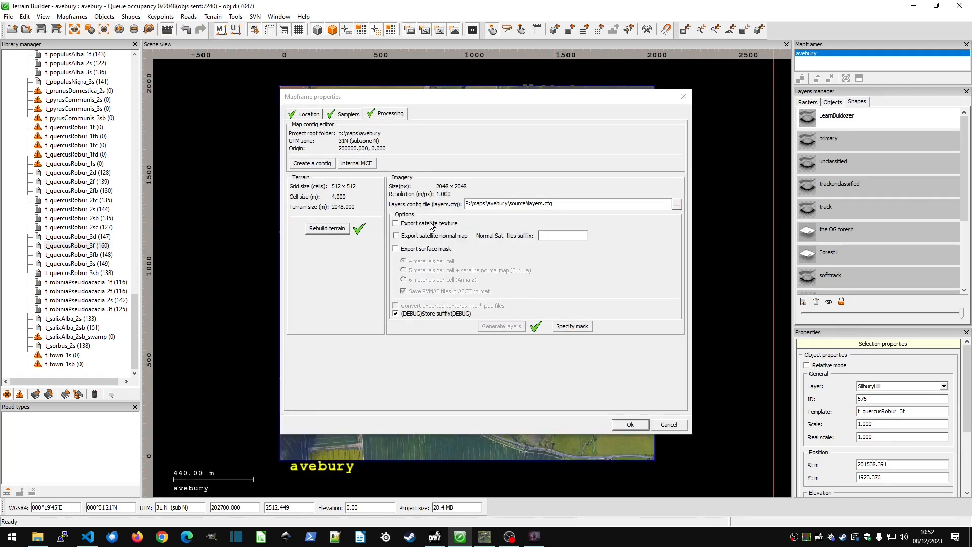
# Step: Generate the satellite texture, normal map and surface mask layers with 6 materials per cell (Arma 2), converted to .paa, and accept the mapframe properties
pyautogui.click(411, 225)
pyautogui.click(406, 236)
pyautogui.click(410, 249)
pyautogui.click(416, 280)
pyautogui.click(414, 306)
pyautogui.click(496, 326)
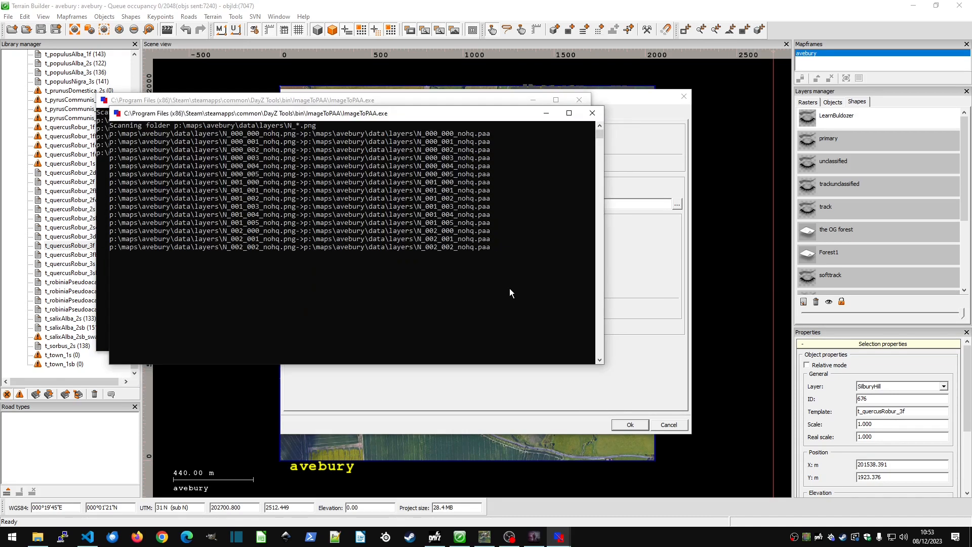
pyautogui.moveTo(517, 119); pyautogui.dragTo(536, 144)
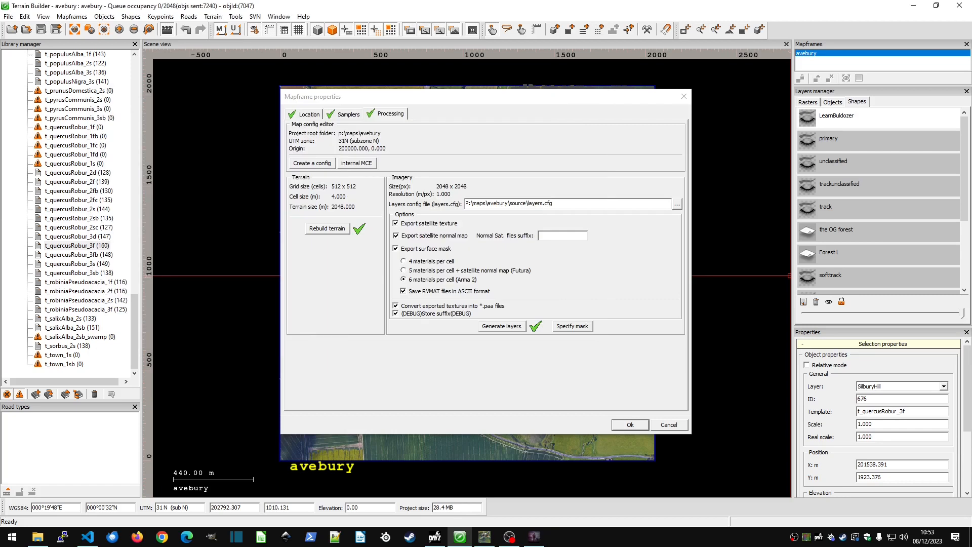
pyautogui.click(631, 425)
# Step: Export the terrain as a WRP, overwriting avebury.wrp in the maps\avebury\world folder
pyautogui.click(8, 16)
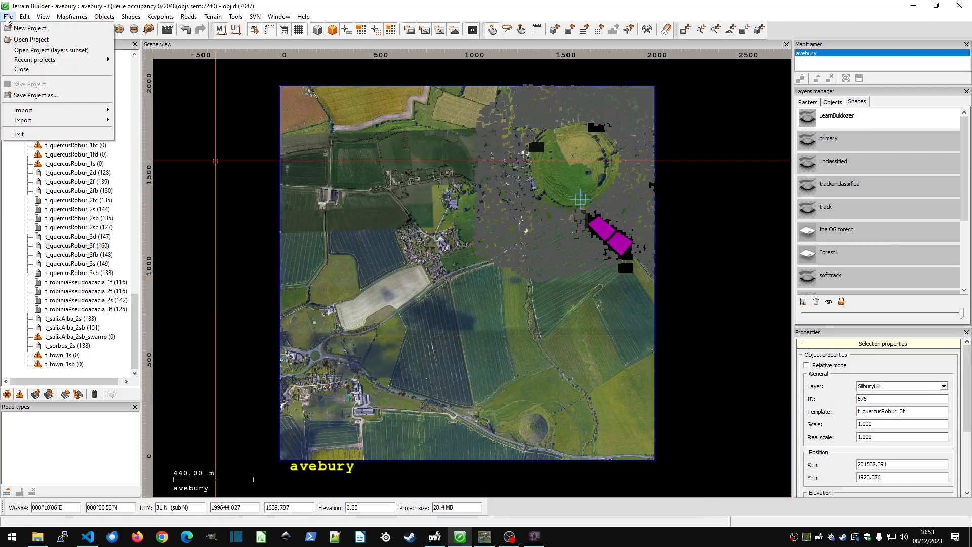
pyautogui.moveTo(51, 120)
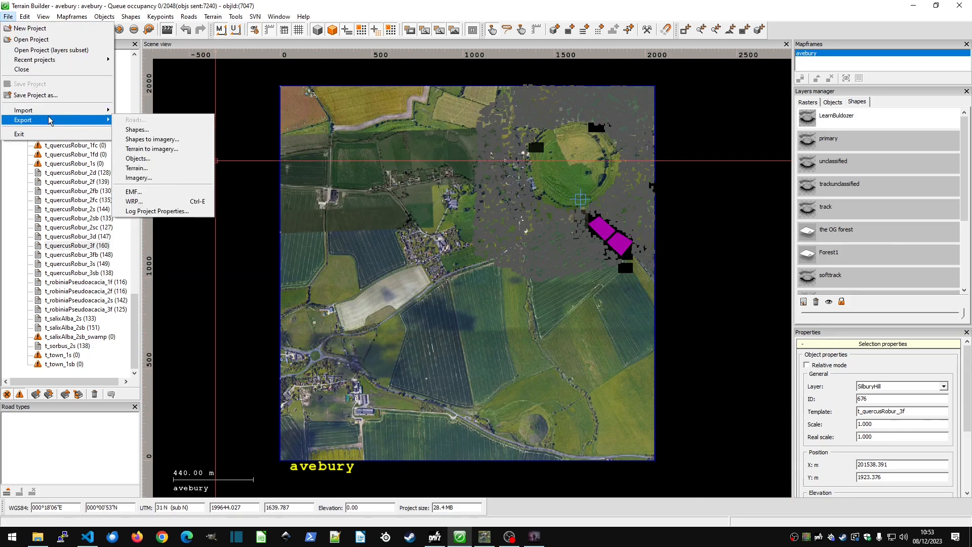
pyautogui.click(173, 202)
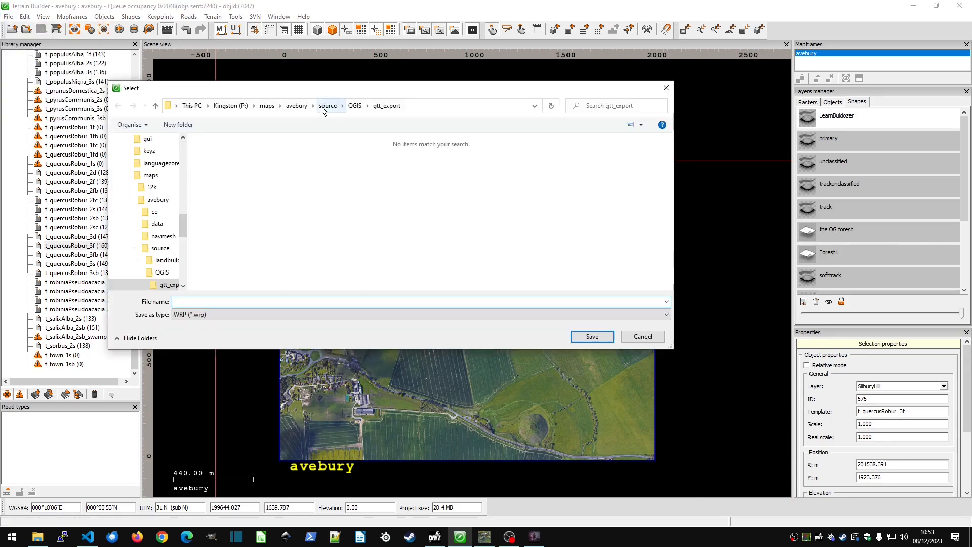
pyautogui.click(300, 110)
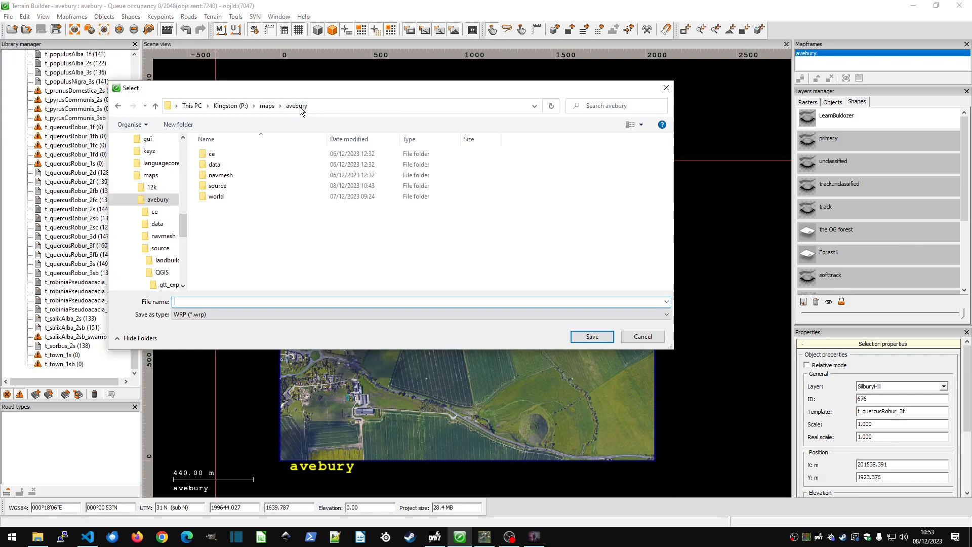
pyautogui.doubleClick(235, 197)
pyautogui.doubleClick(230, 155)
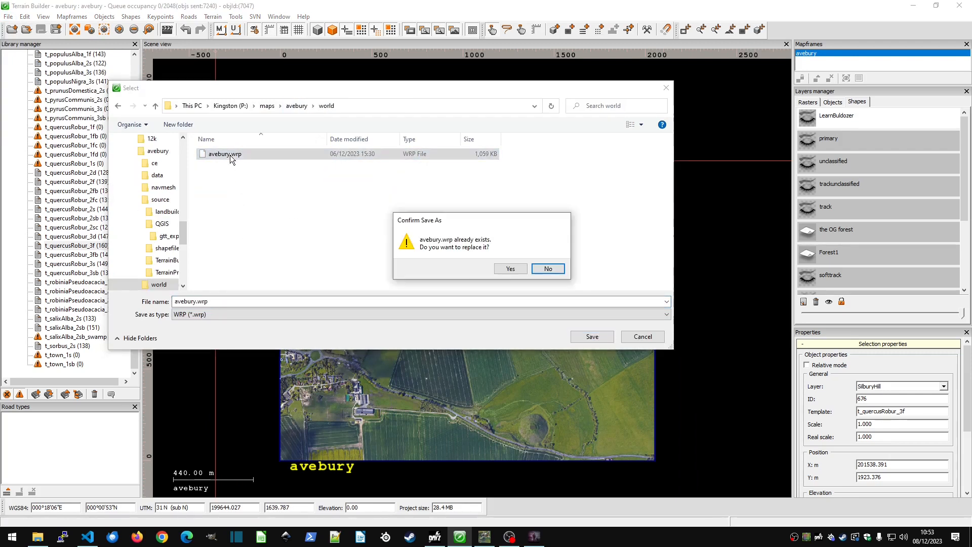
pyautogui.click(510, 269)
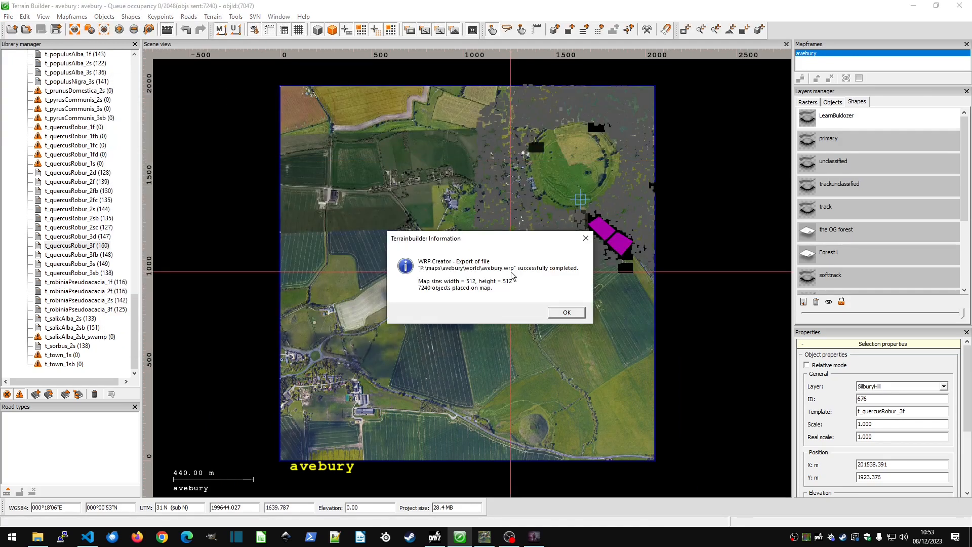
pyautogui.click(567, 314)
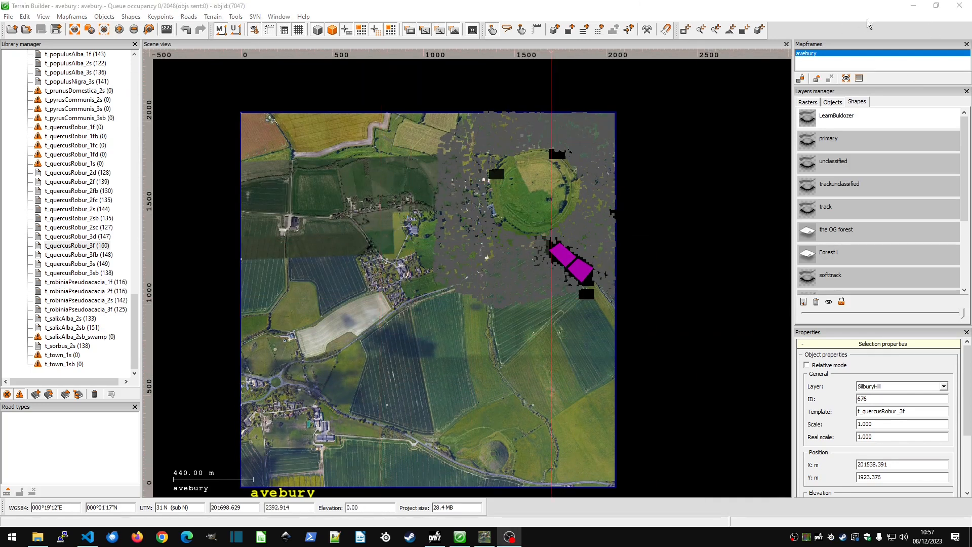
# Step: Switch to pboProject, crunch the P:\maps\avebury source folder with signing and full build, and close the program
pyautogui.click(914, 5)
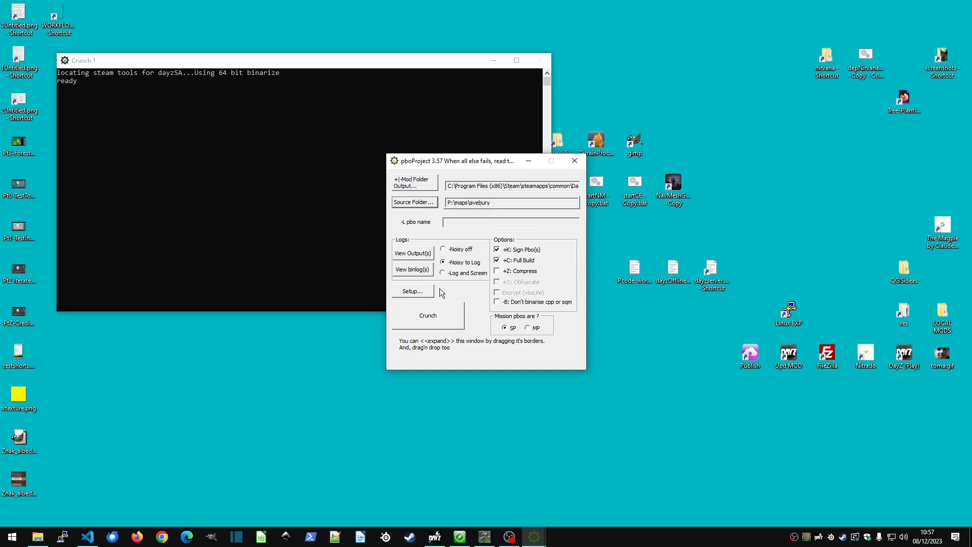
pyautogui.click(428, 317)
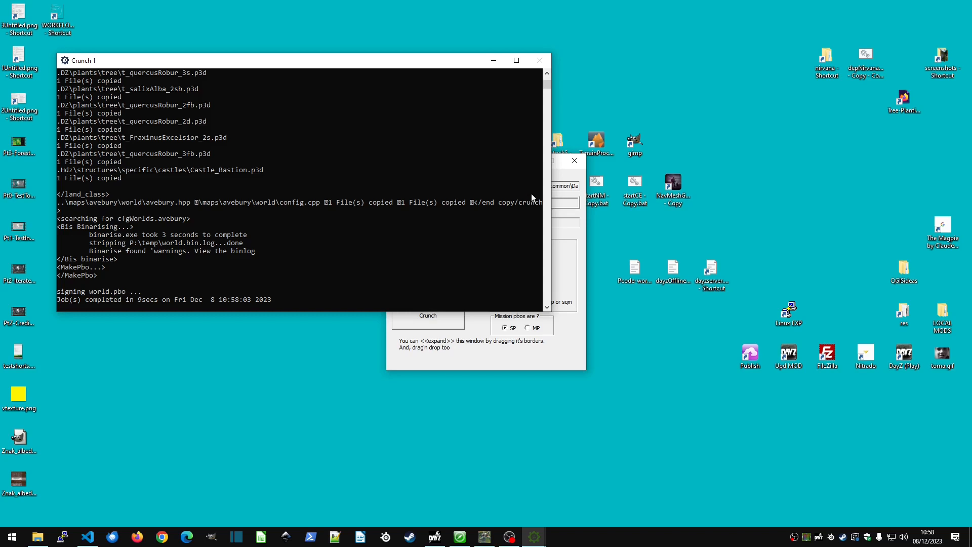
pyautogui.click(574, 161)
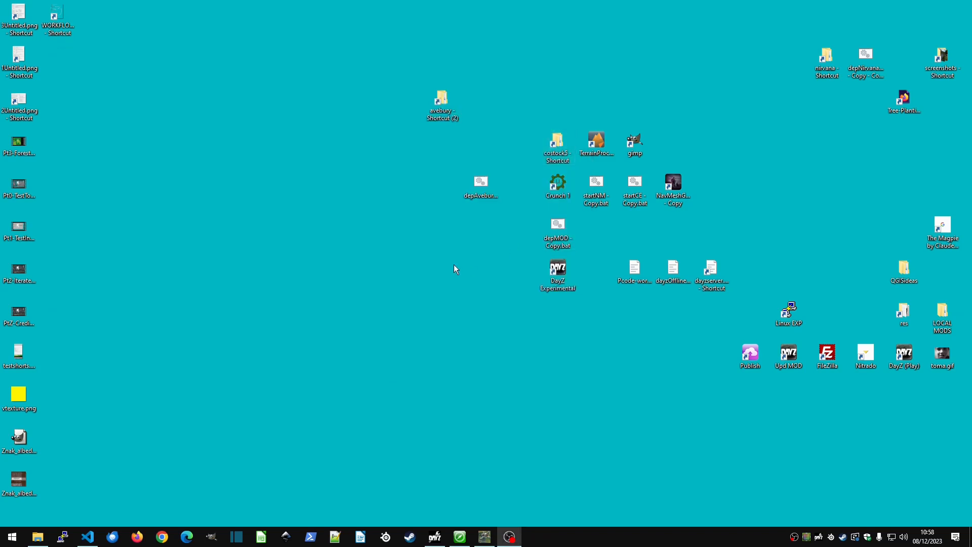
# Step: Review the copy commands in depAvebury.bat, close it, and run the script to copy the PBOs to client and server
pyautogui.rightClick(473, 181)
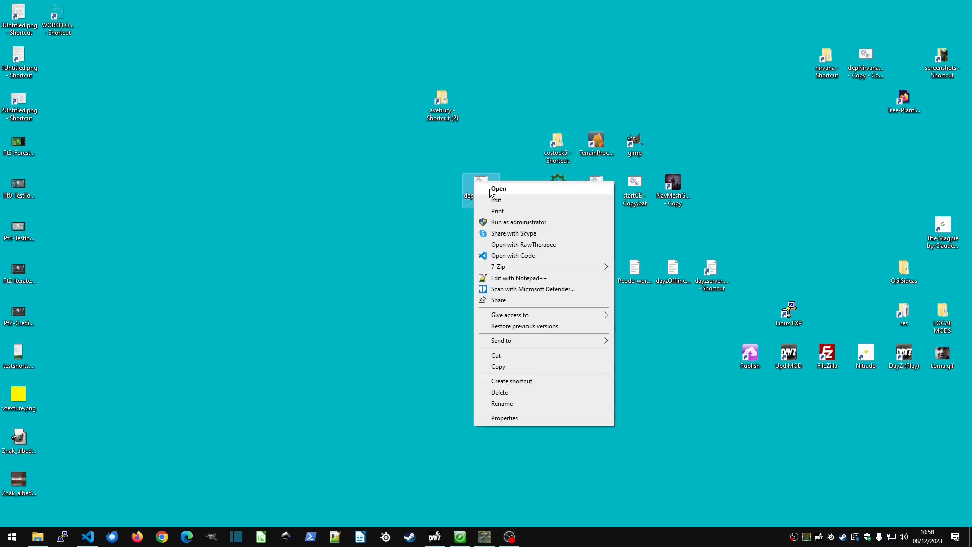
pyautogui.click(491, 198)
pyautogui.moveTo(487, 54); pyautogui.dragTo(465, 46)
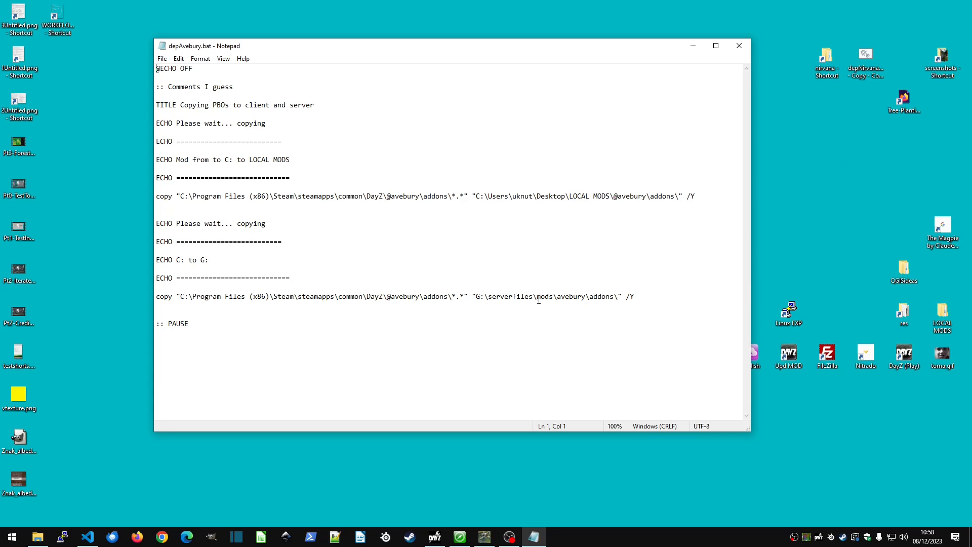
pyautogui.click(739, 46)
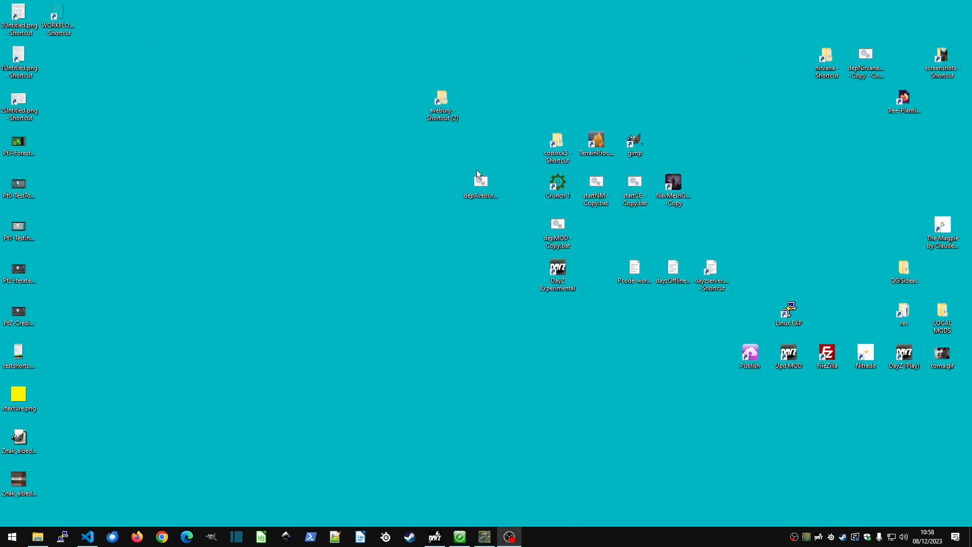
pyautogui.doubleClick(485, 184)
pyautogui.click(63, 536)
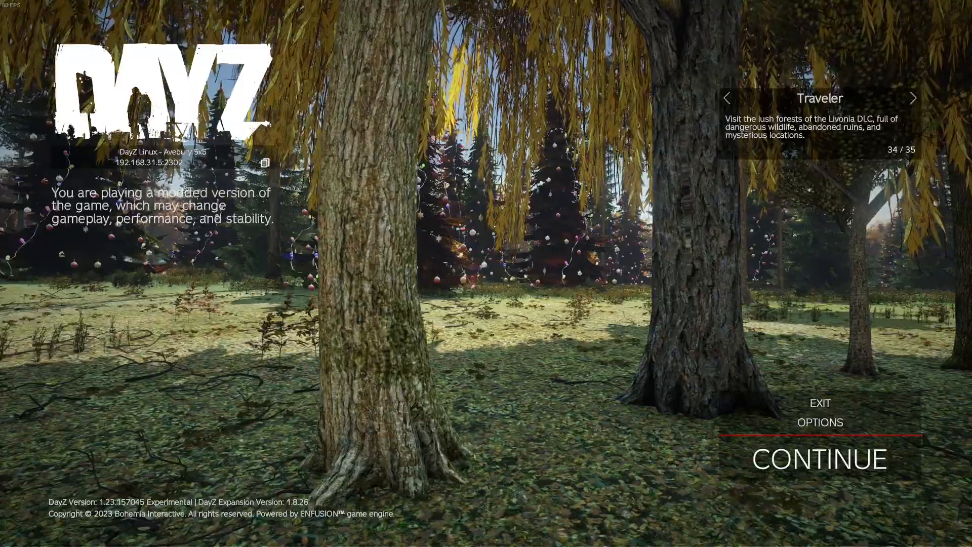
# Step: Continue into the Avebury server in DayZ and walk through the woodland to examine the placed trees
pyautogui.click(820, 459)
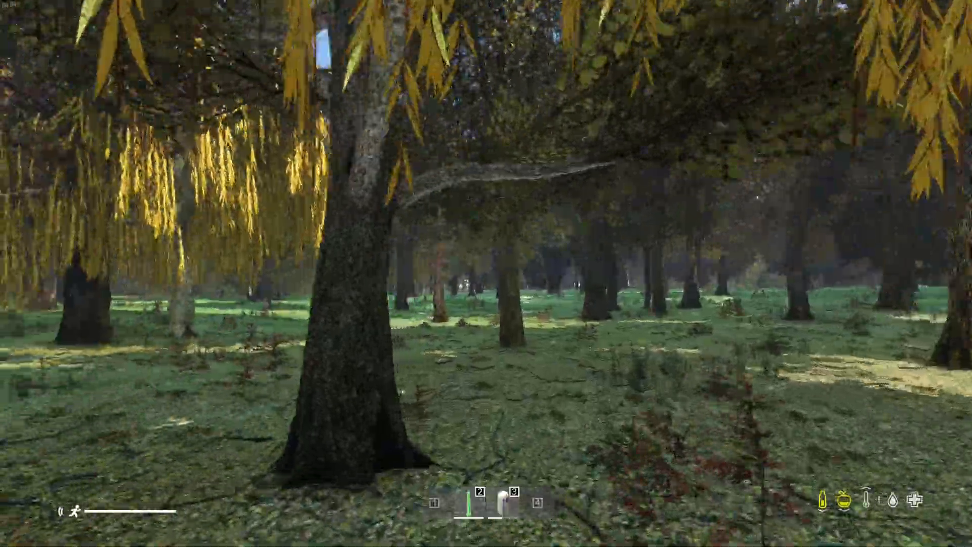
pyautogui.press('w')
pyautogui.press('w')
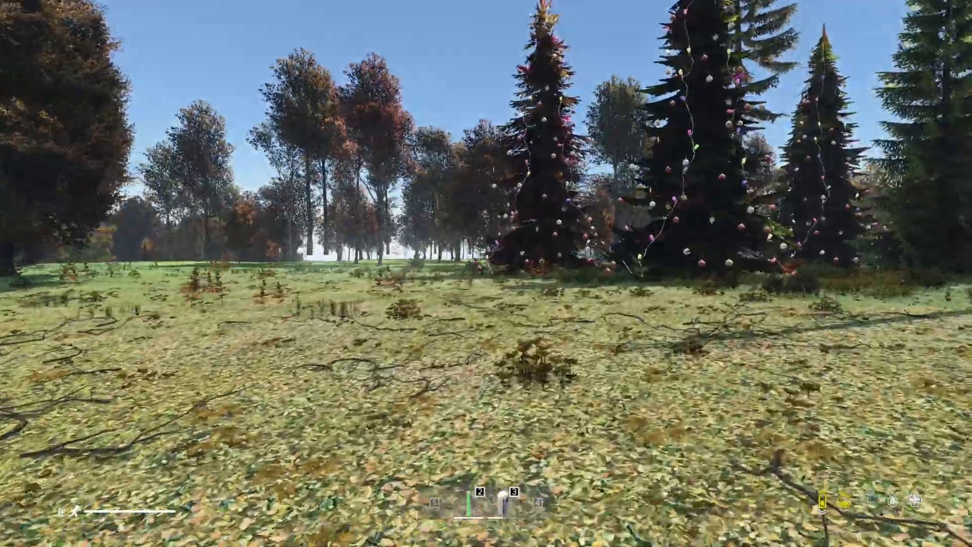
pyautogui.press('w')
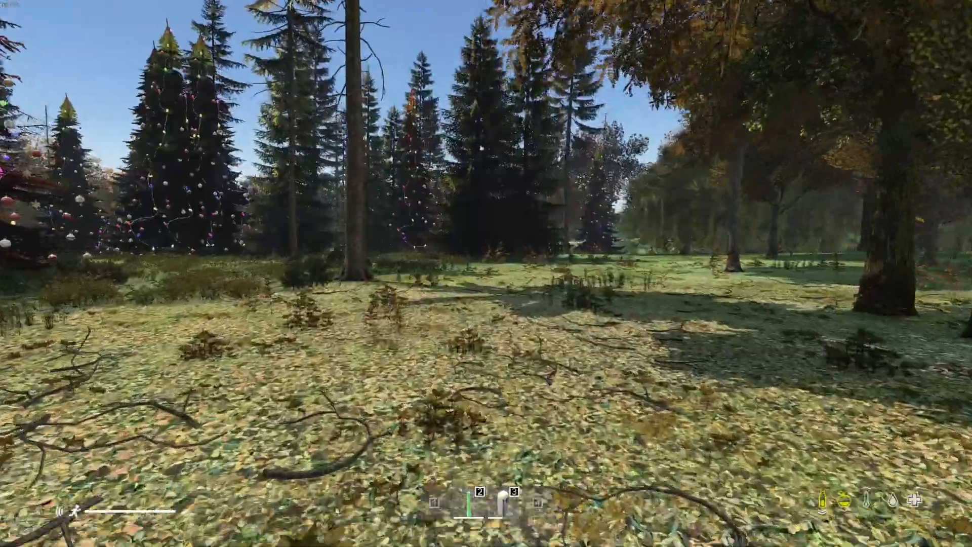
pyautogui.press('w')
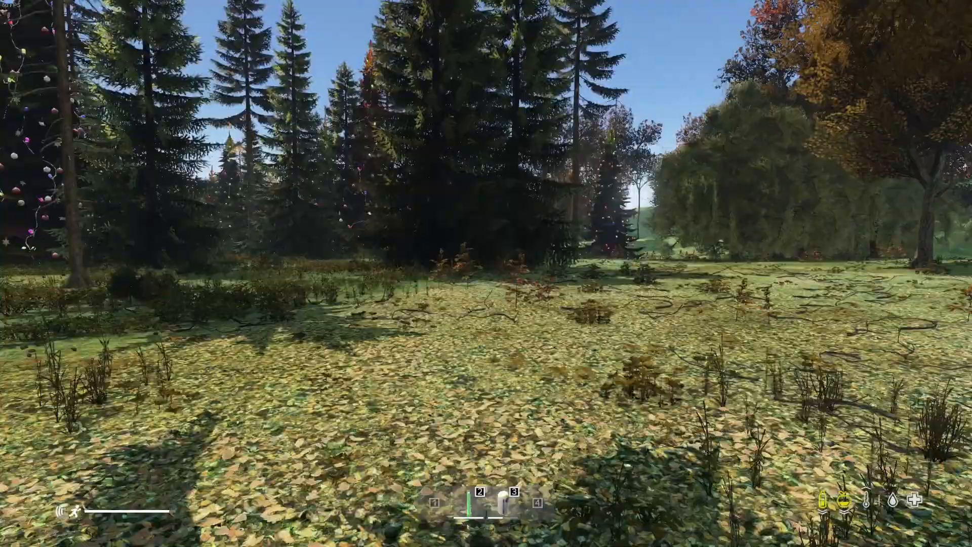
pyautogui.press('w')
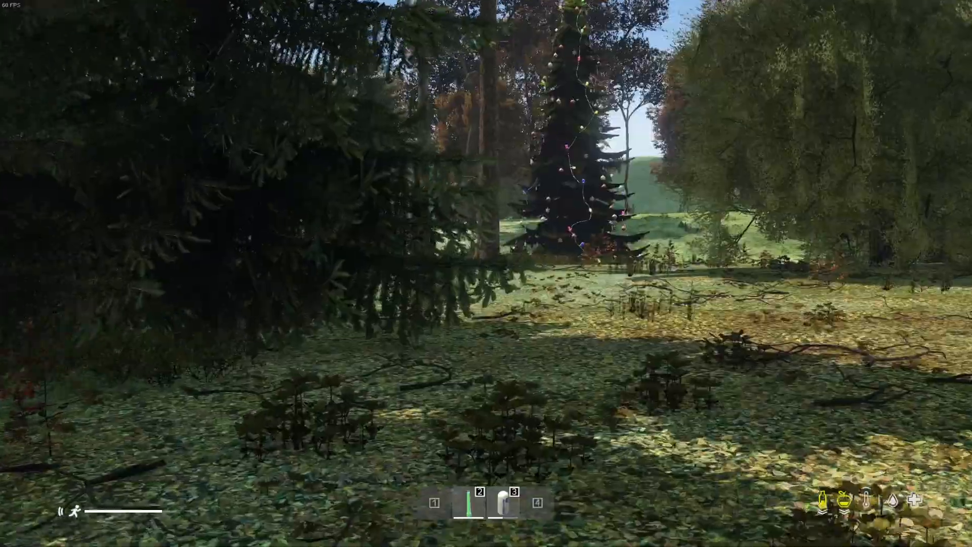
pyautogui.press('w')
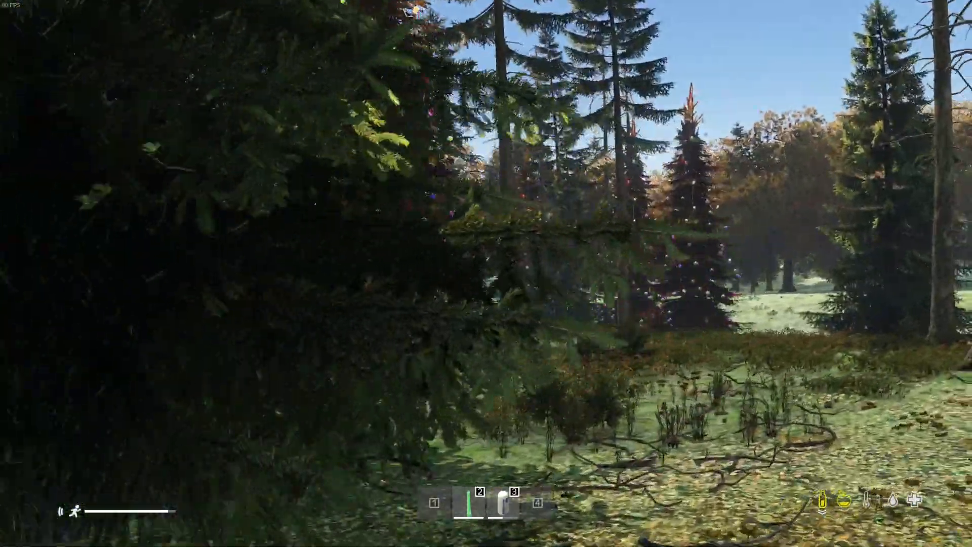
# Step: Walk out of the woodland and along the leaf-covered bank to examine the ground surfaces and the distant tree line around the open grassland
pyautogui.press('d')
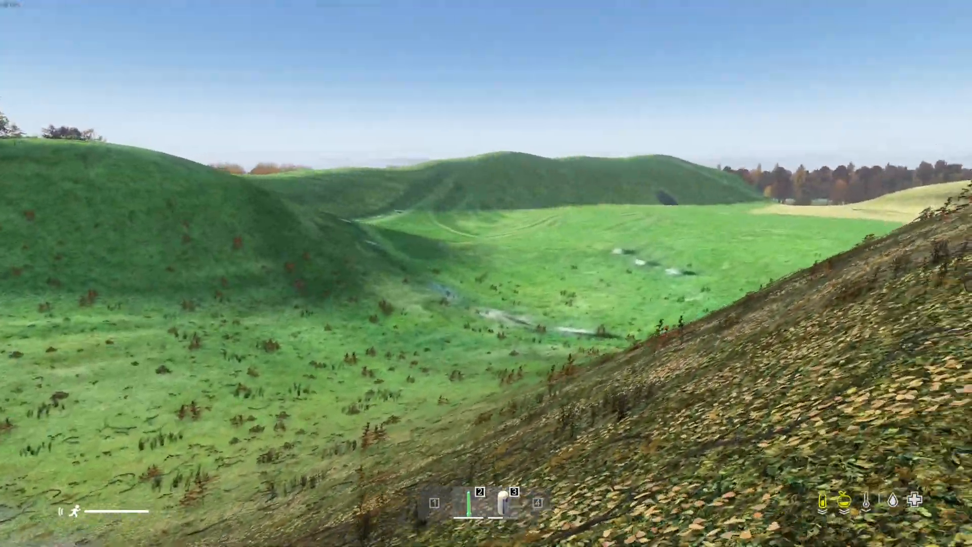
pyautogui.press('w')
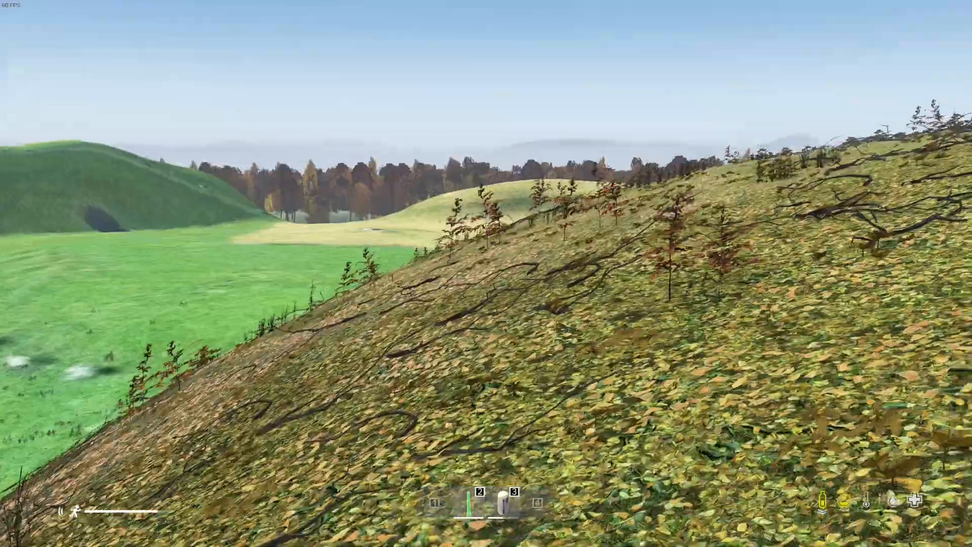
pyautogui.press('w')
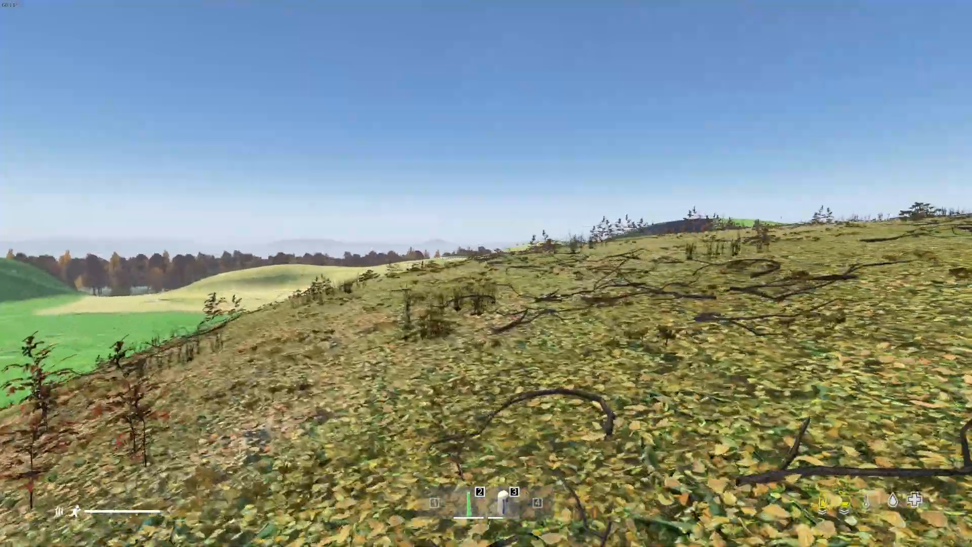
pyautogui.press('w')
pyautogui.rightClick(487, 273)
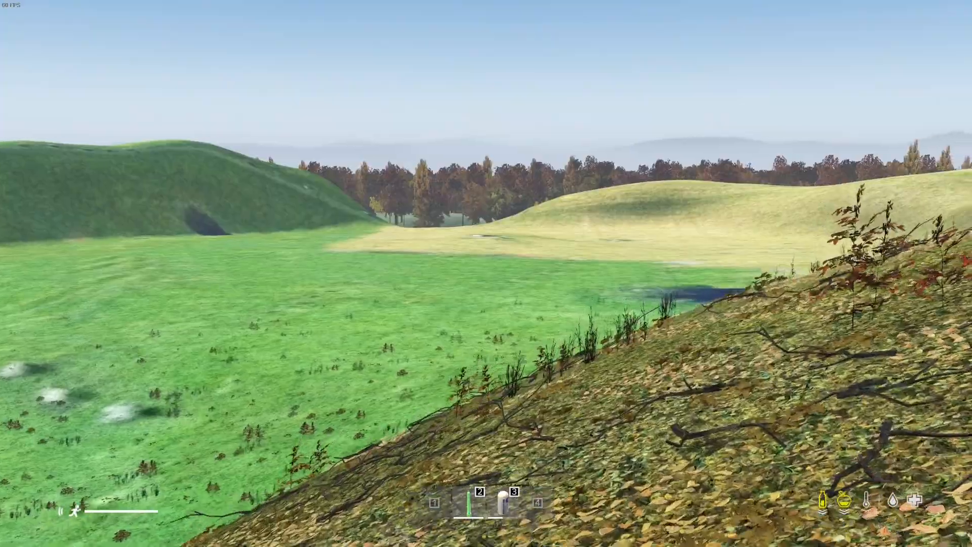
pyautogui.press('w')
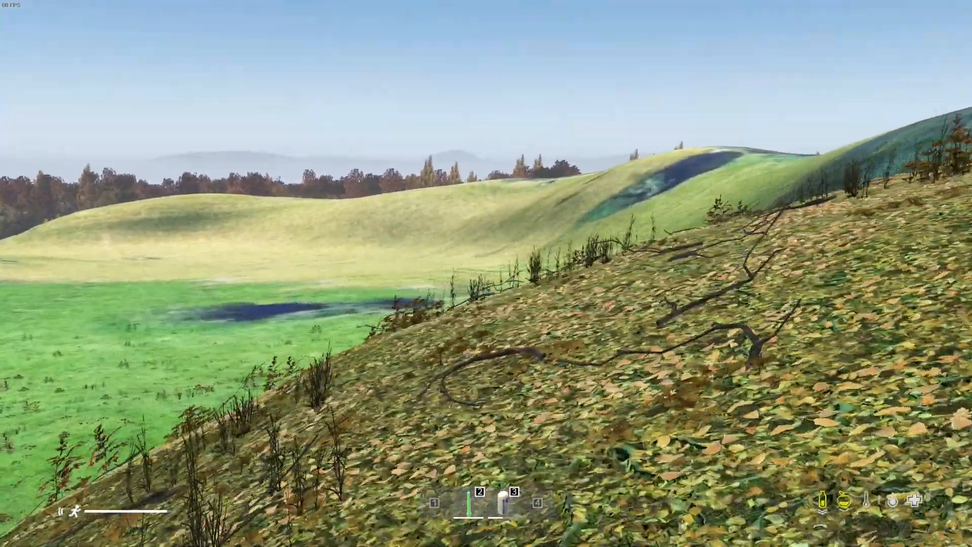
pyautogui.press('w')
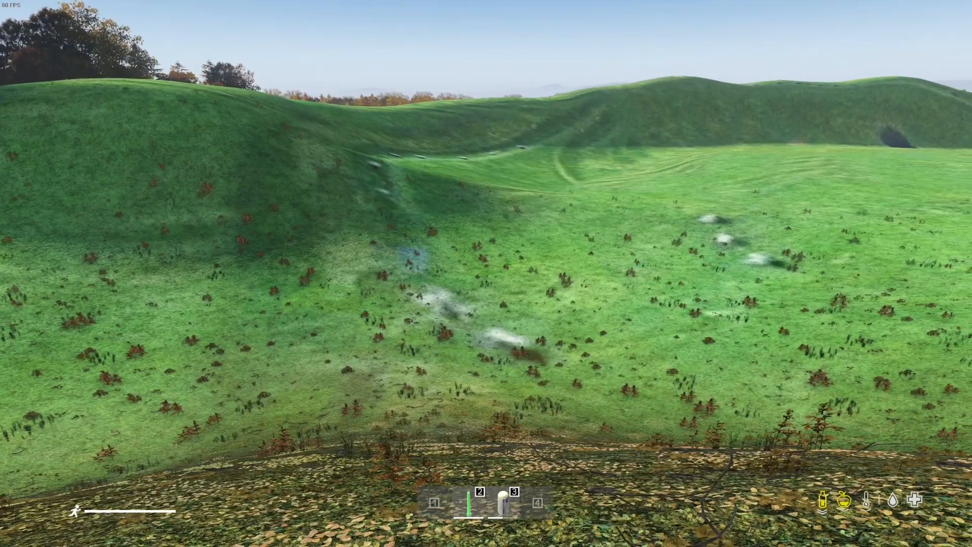